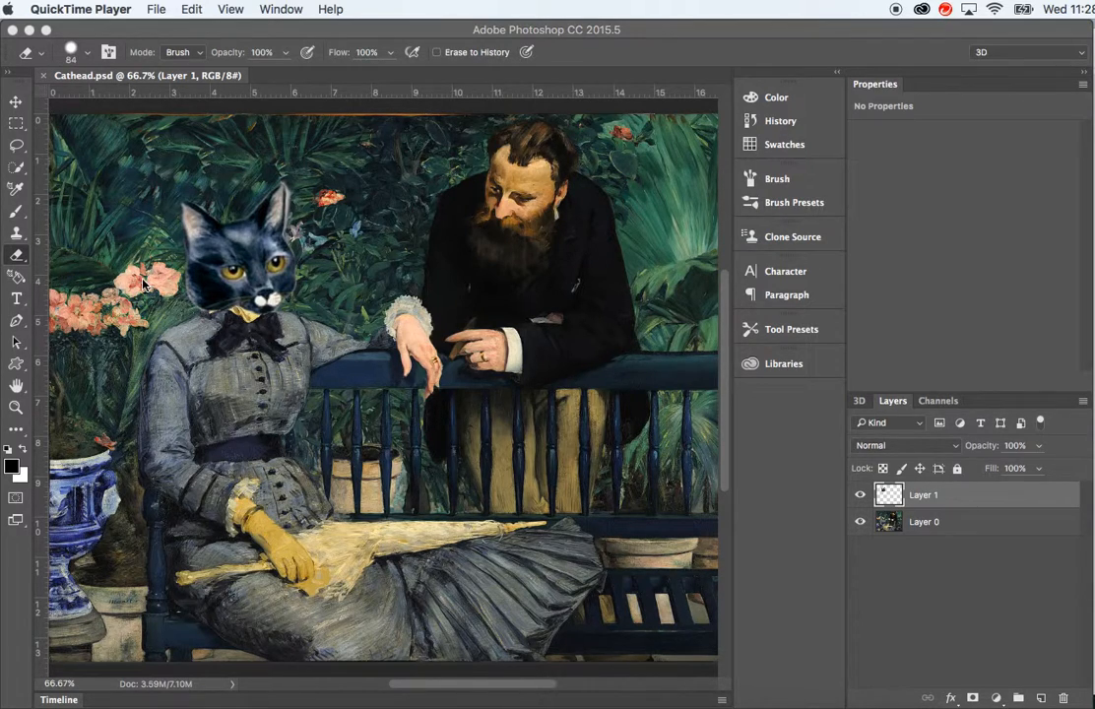
Switch to Preview and look through the MonaLizard, half-dog-half-human portrait and human-animal mix-up example images
click(29, 32)
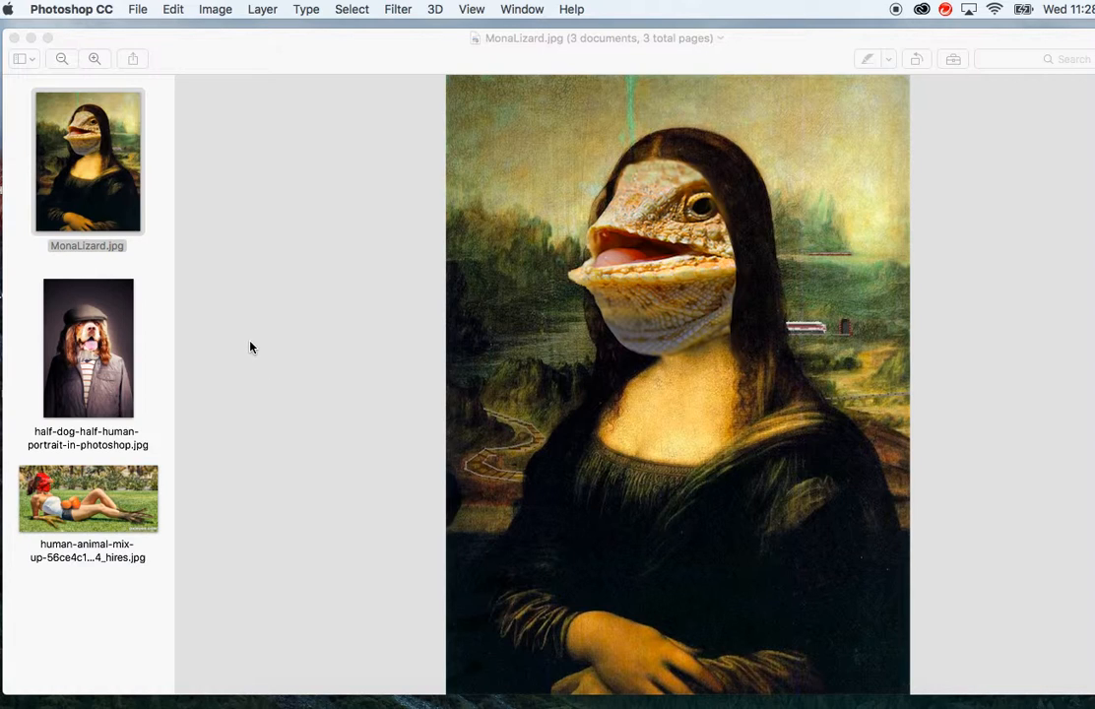
click(93, 356)
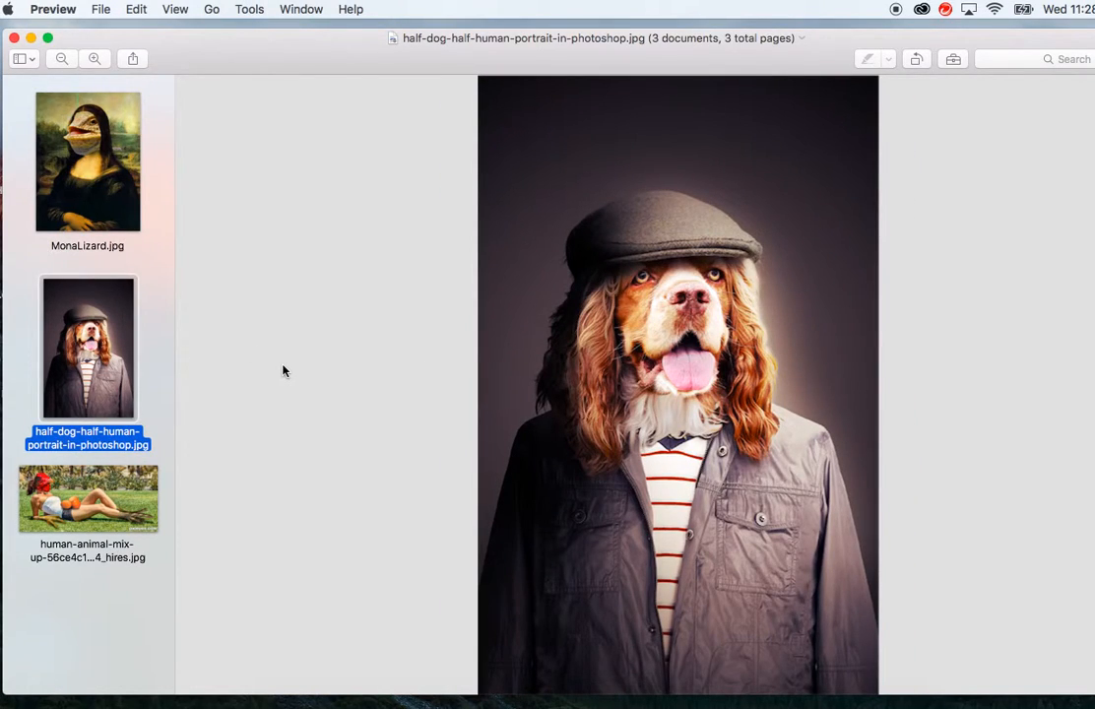
click(108, 499)
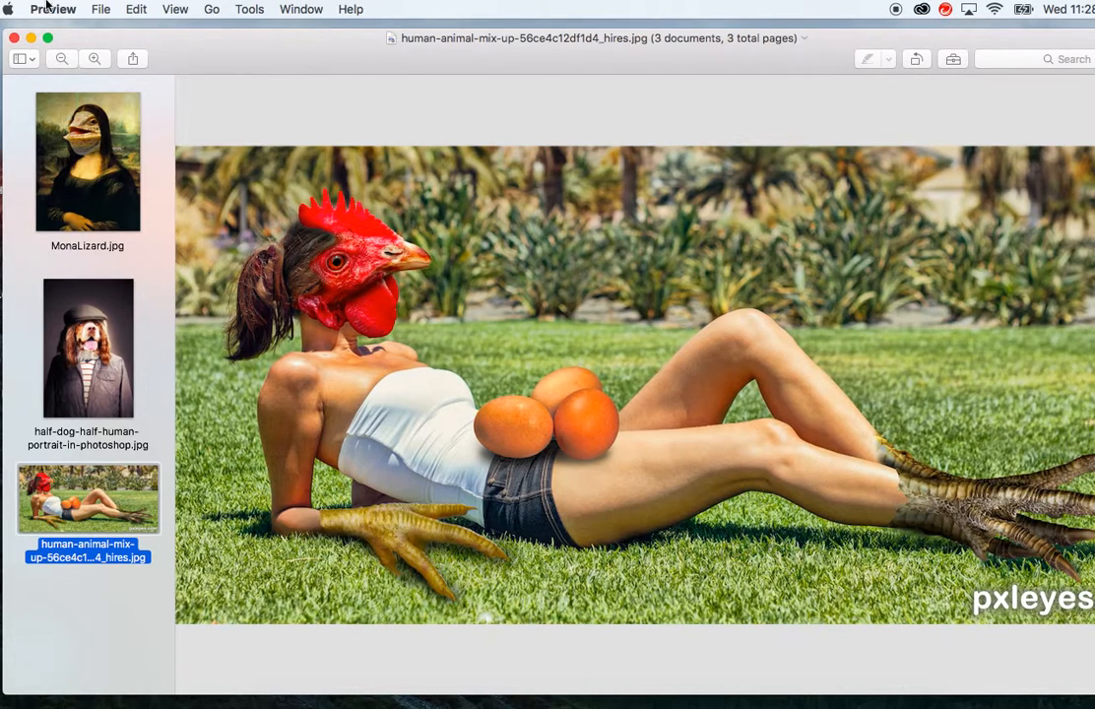
click(30, 38)
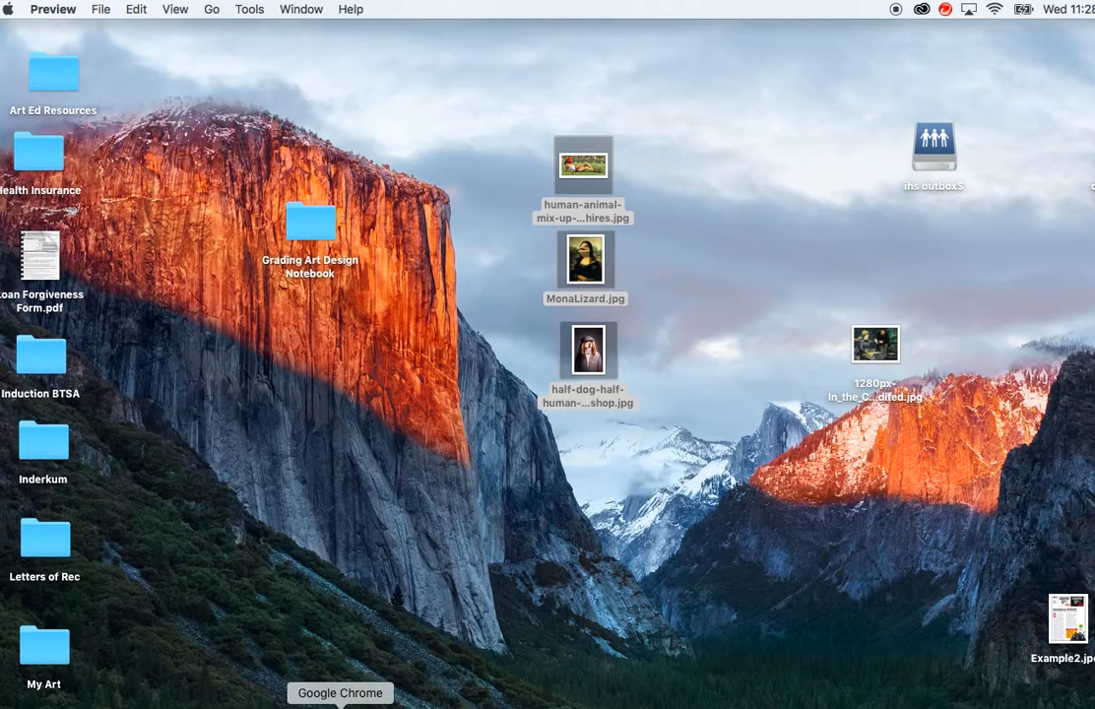
Switch to Google Chrome and search Google Images for "Manet Painting"
click(341, 705)
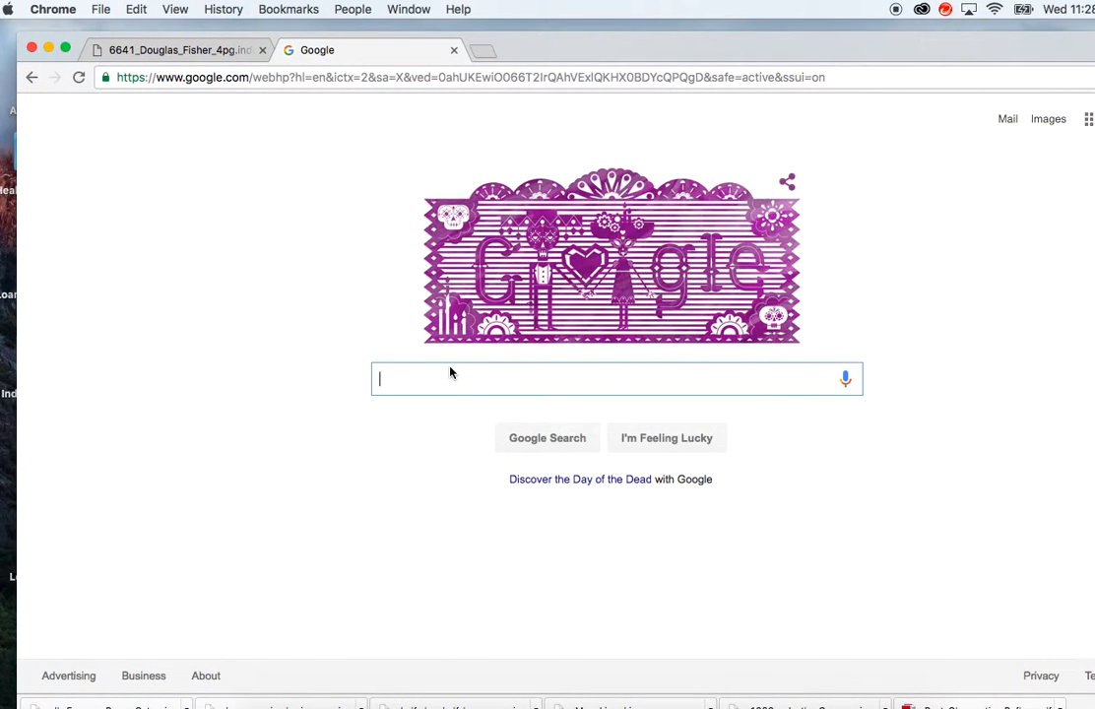
text(Manet )
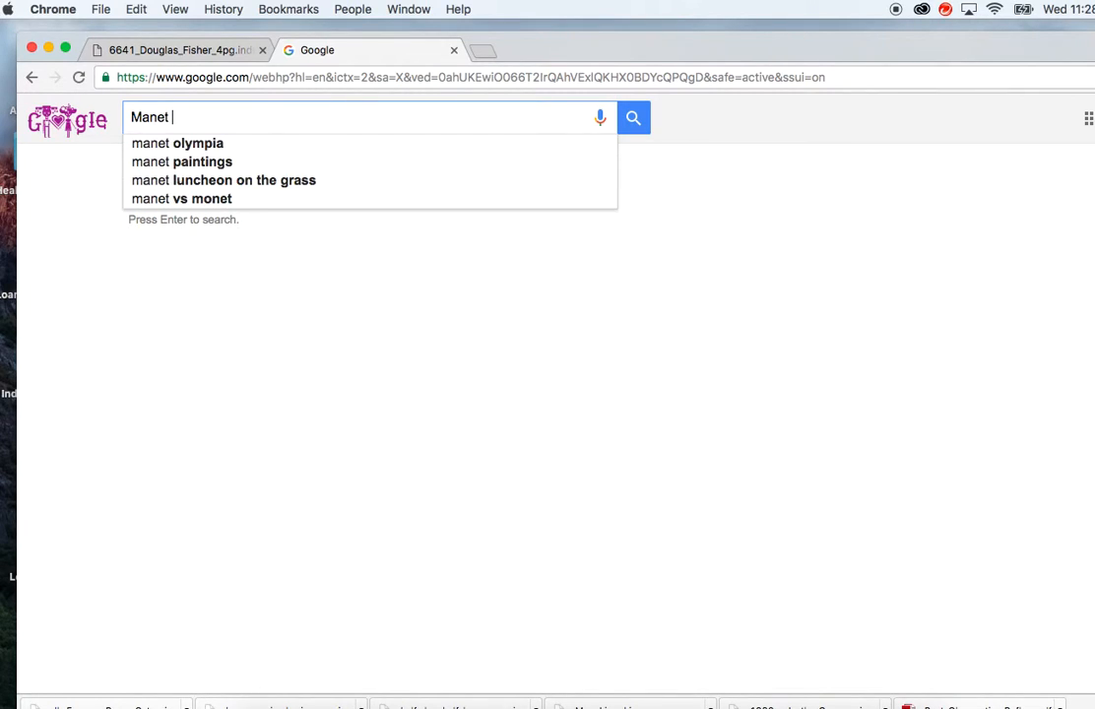
text(Painting)
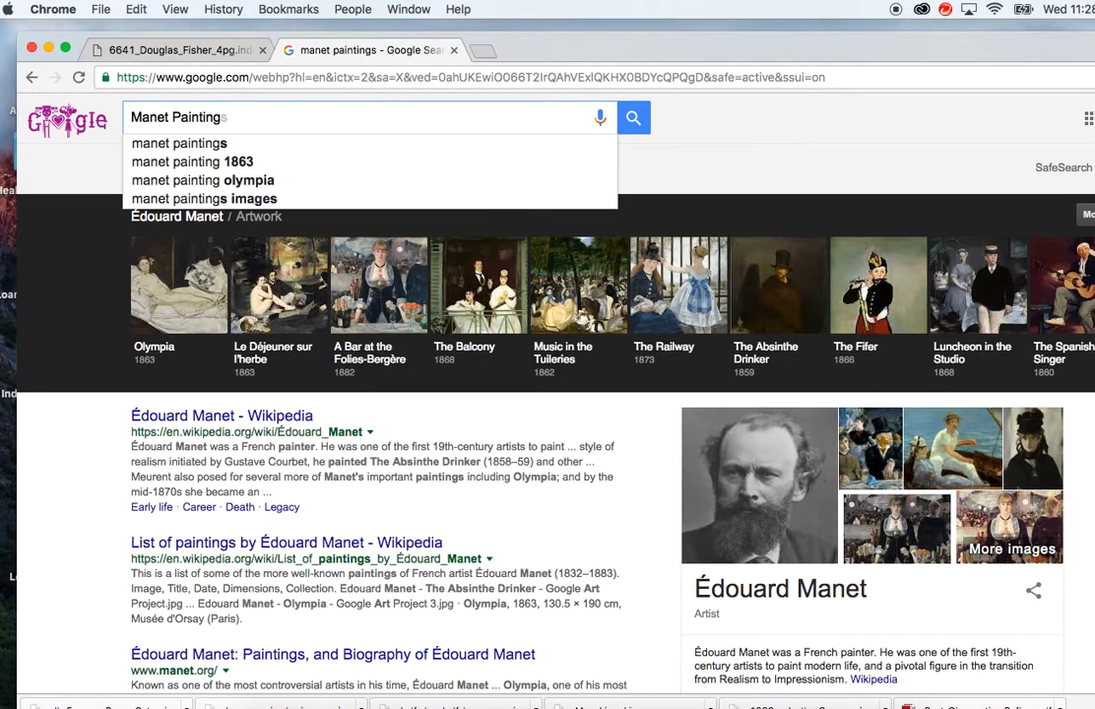
key(Return)
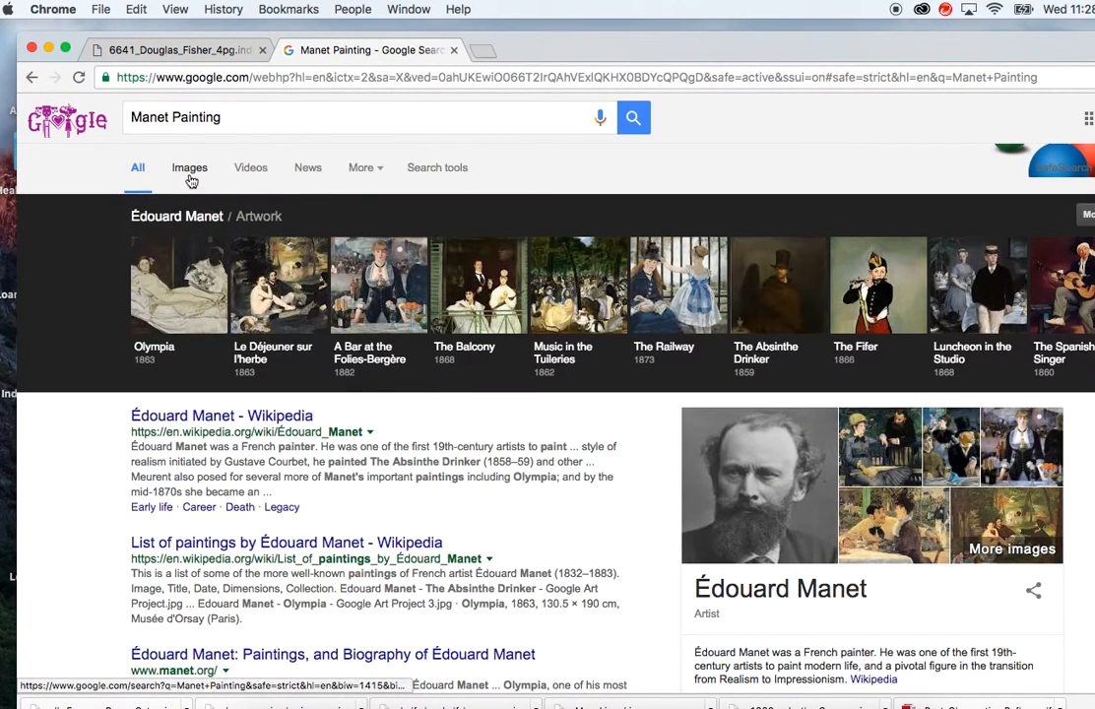
click(190, 178)
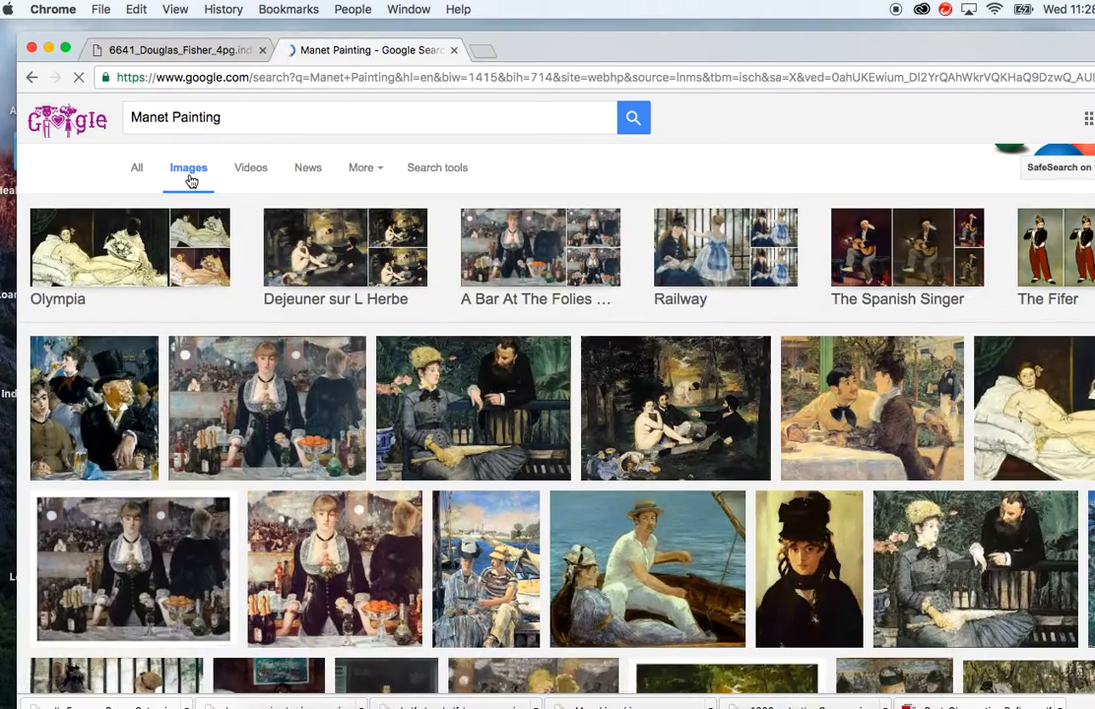
Browse the Manet painting results and filter them to large images
scroll(472, 453, down, 5)
scroll(472, 452, down, 15)
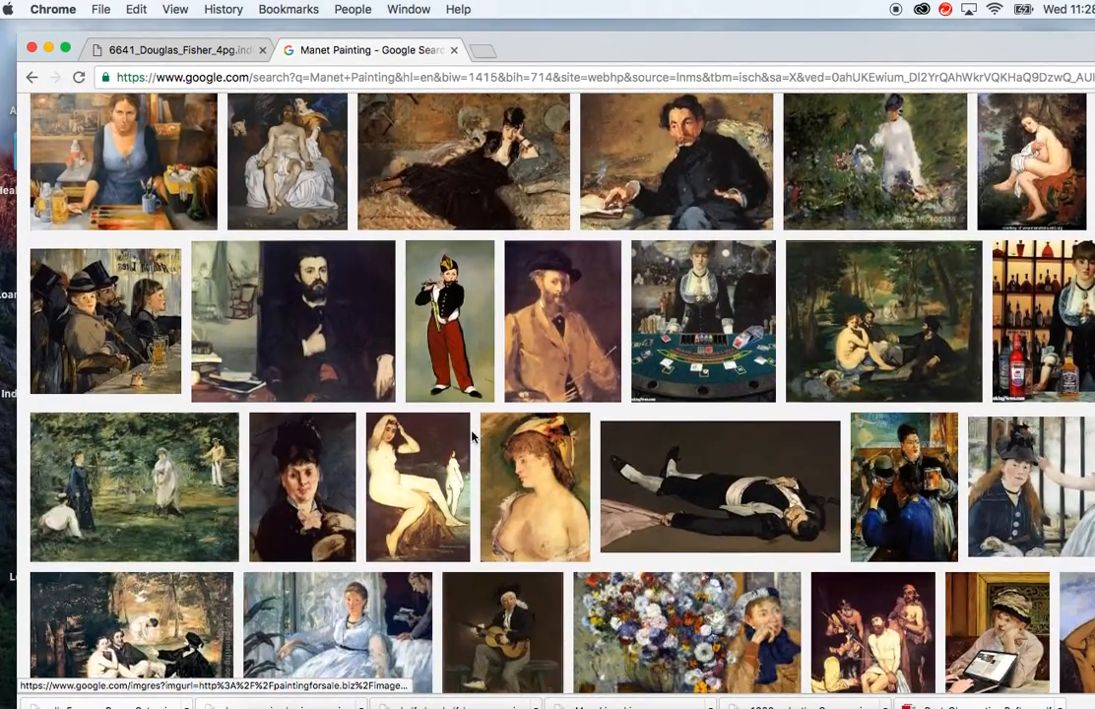
scroll(472, 437, down, 15)
scroll(472, 438, up, 20)
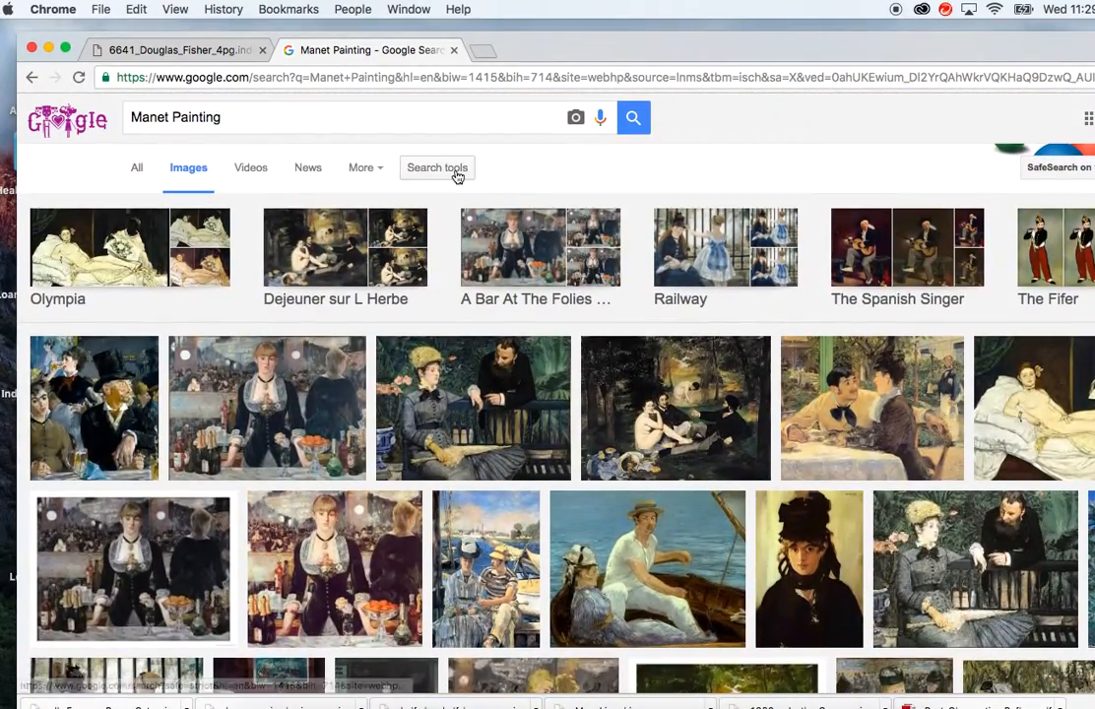
click(456, 172)
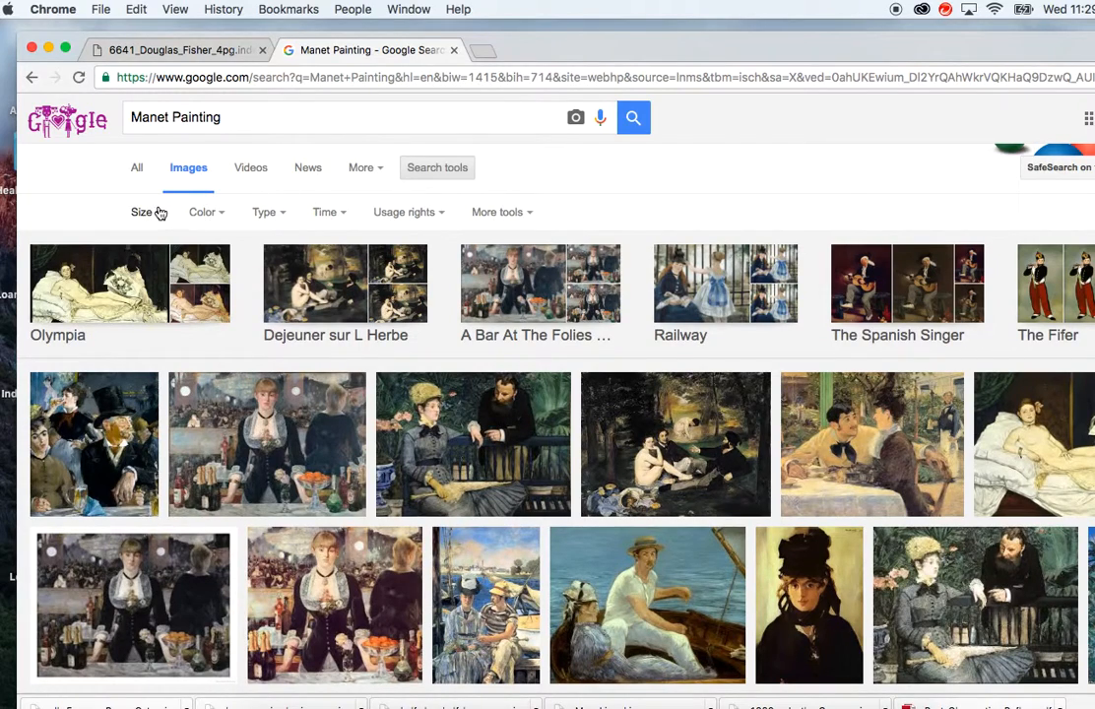
click(148, 213)
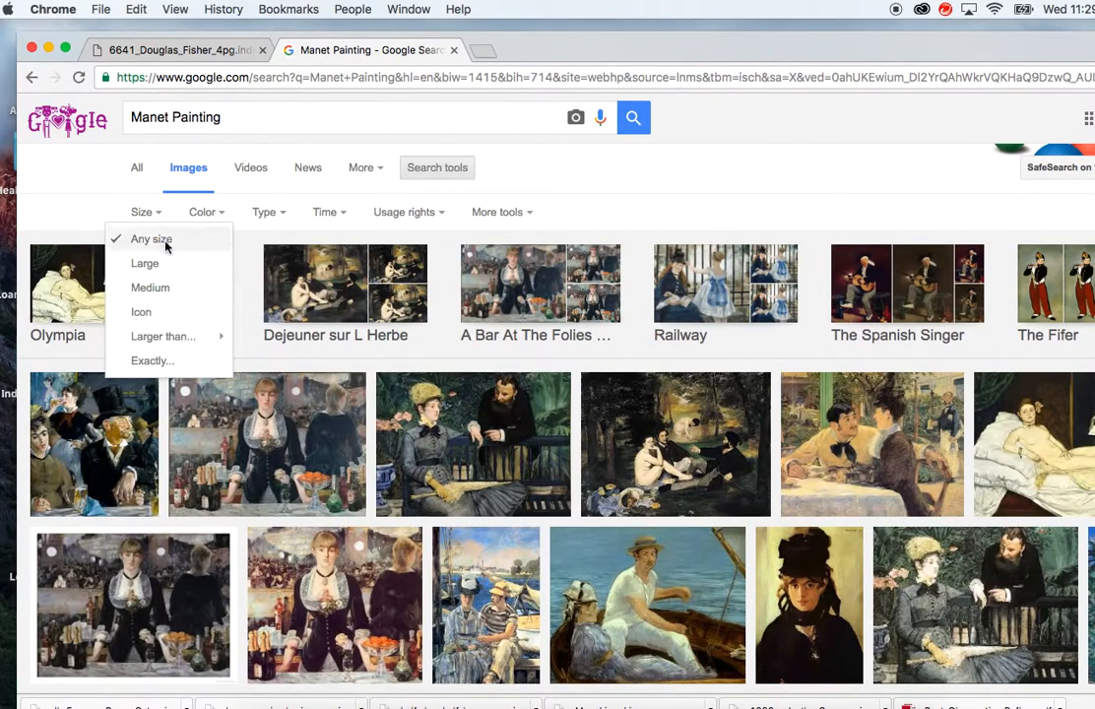
click(186, 276)
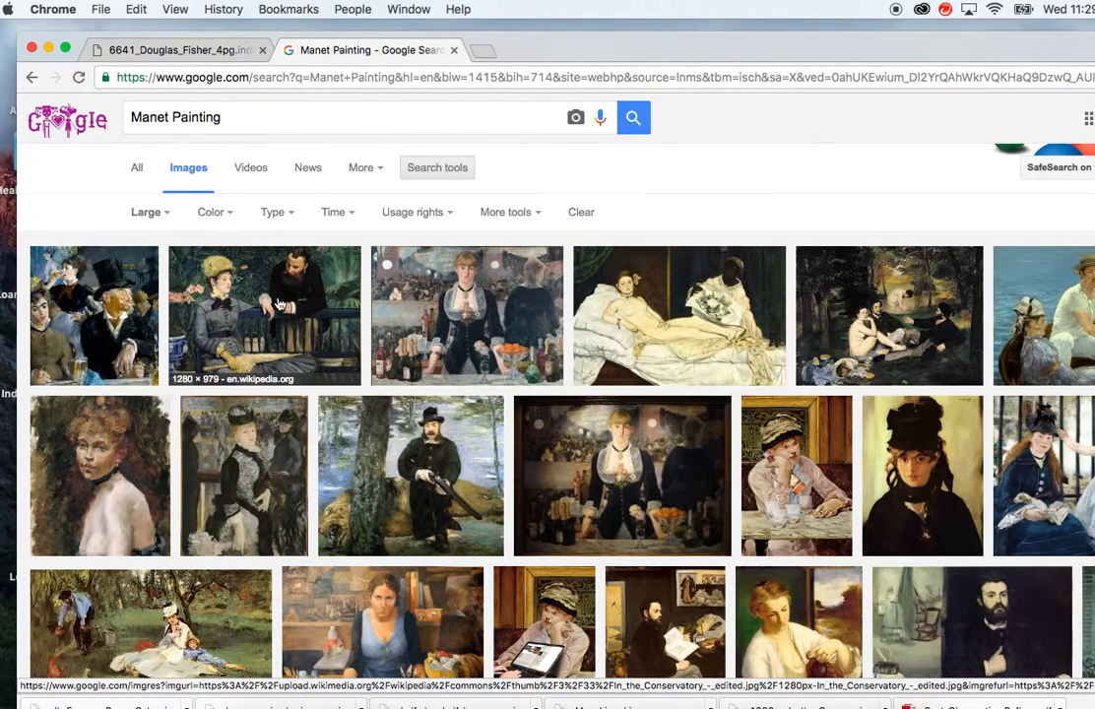
View the In the Conservatory painting at full size with its image-saving options, and return to the results
click(330, 298)
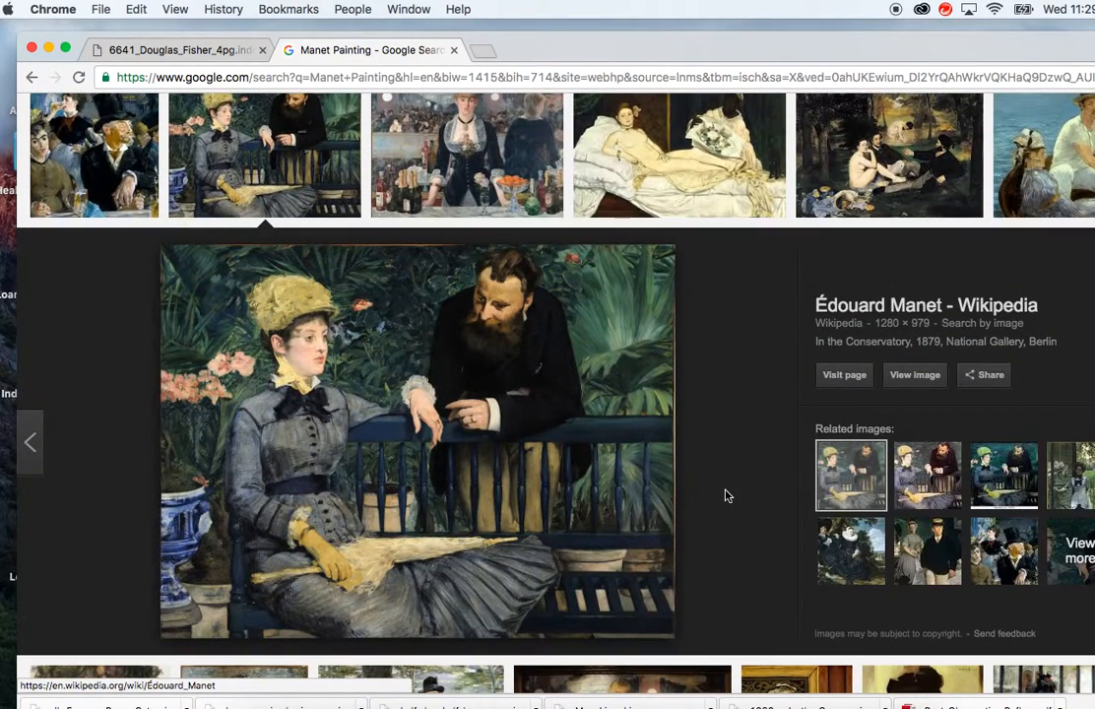
click(910, 385)
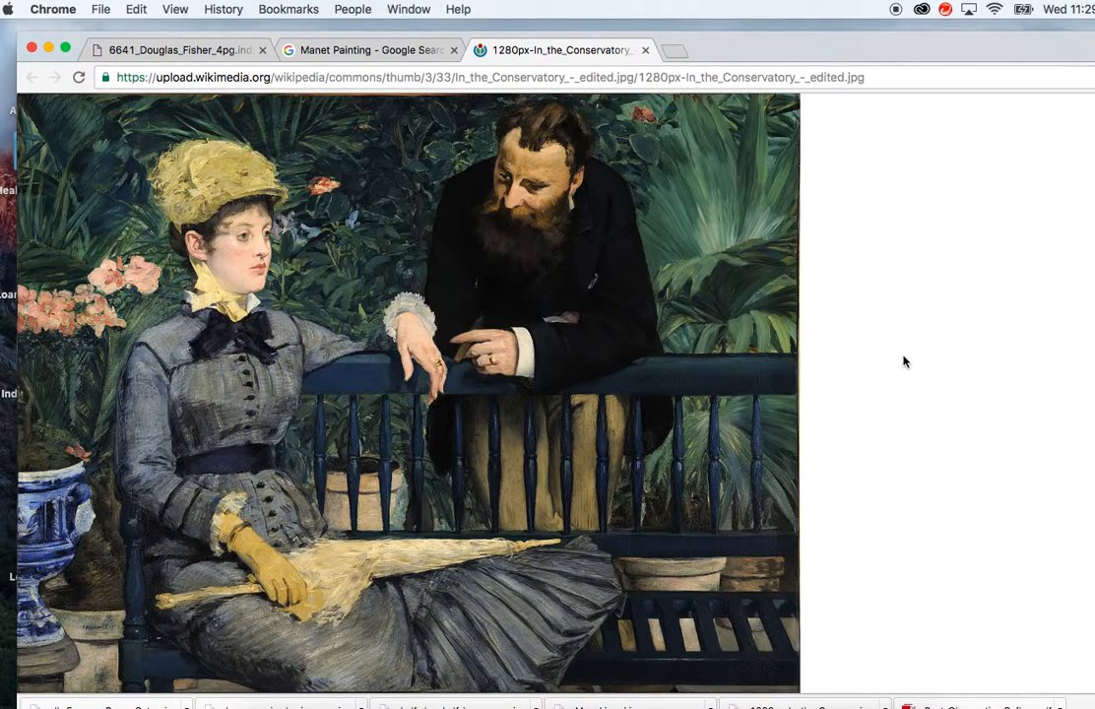
right_click(432, 232)
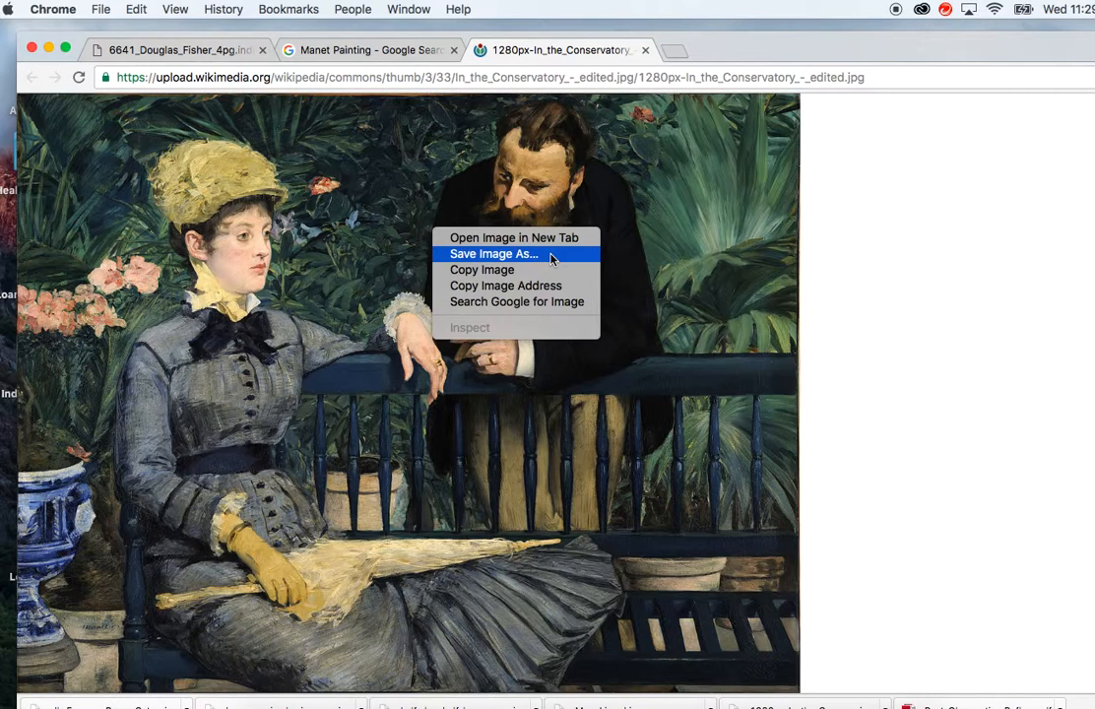
click(645, 49)
click(645, 50)
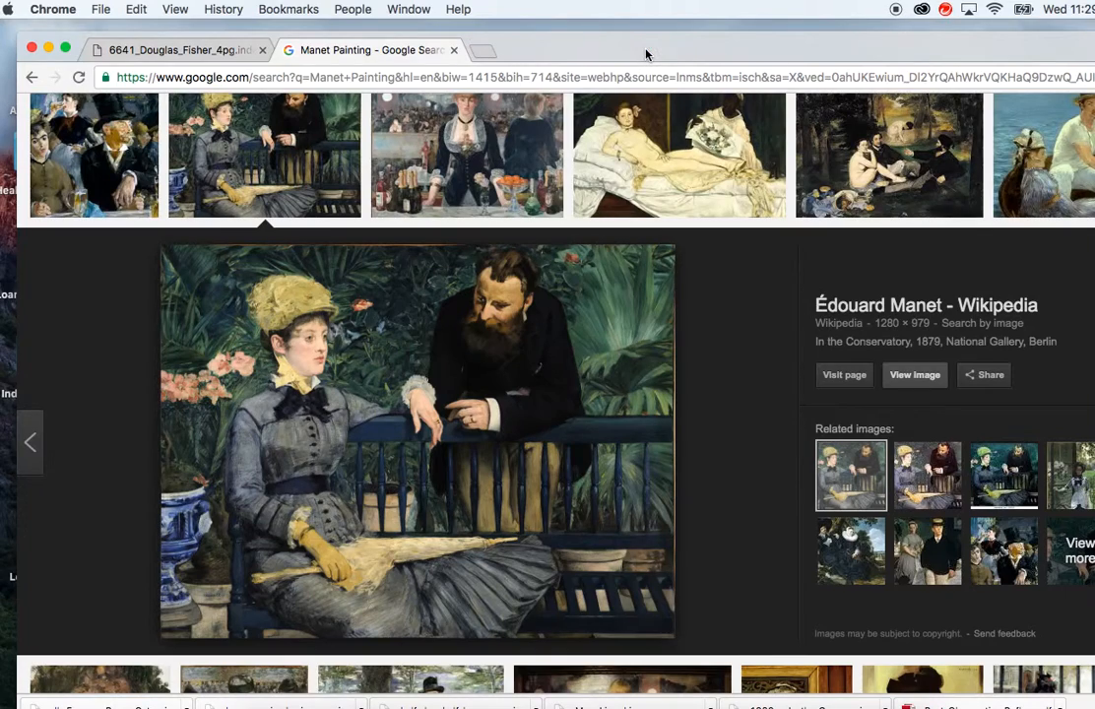
Search Google Images for "cat painting" in a new browser tab
click(489, 59)
click(391, 374)
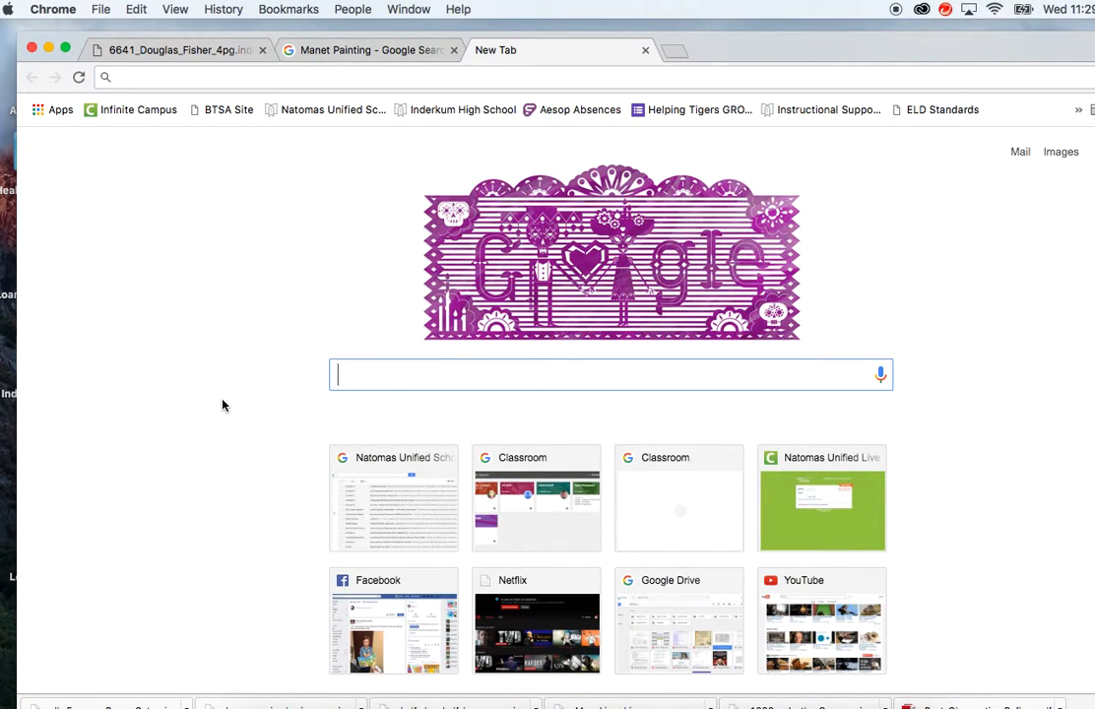
text(Cat Pat)
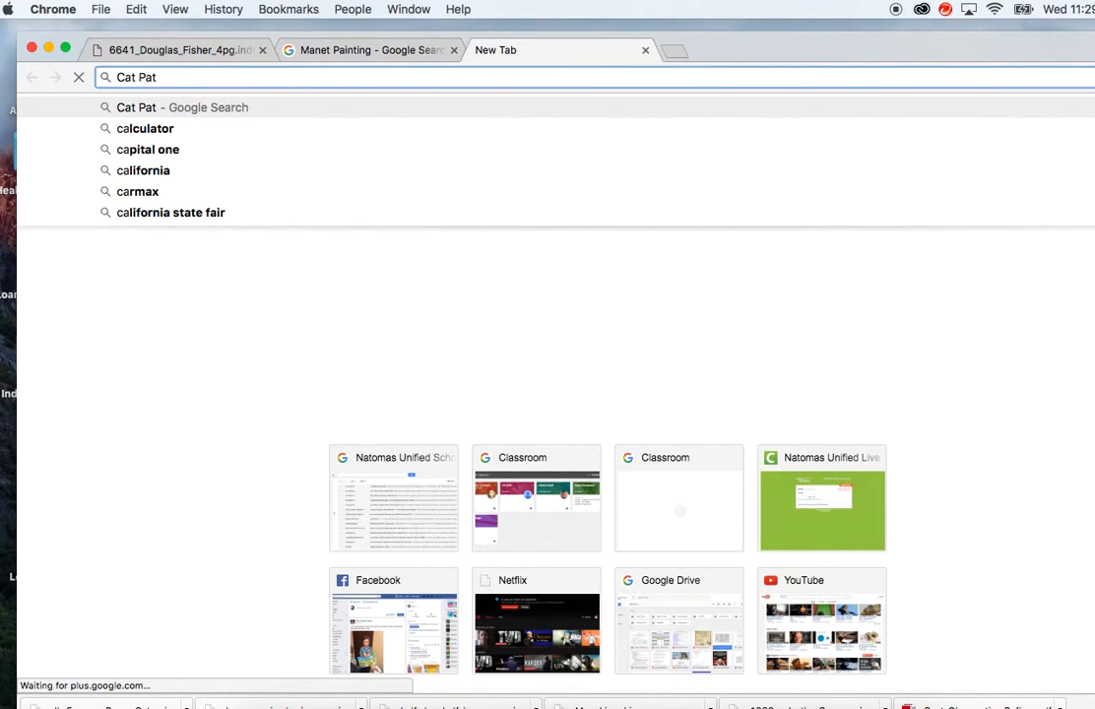
key(BackSpace)
text(inting)
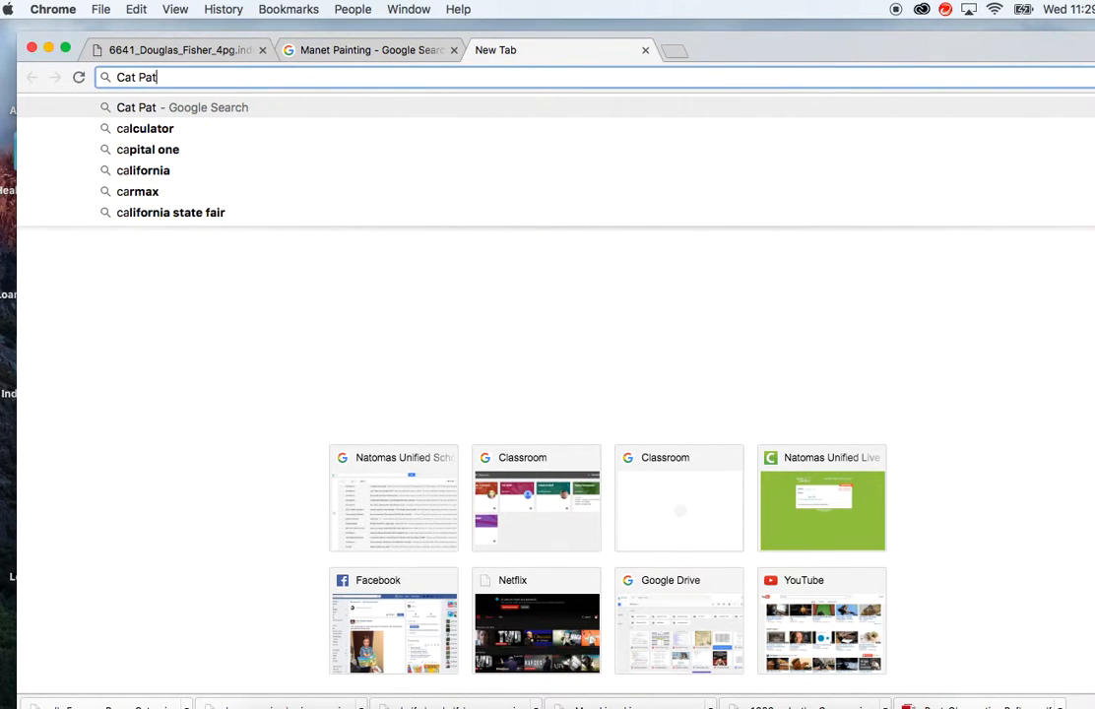
key(Return)
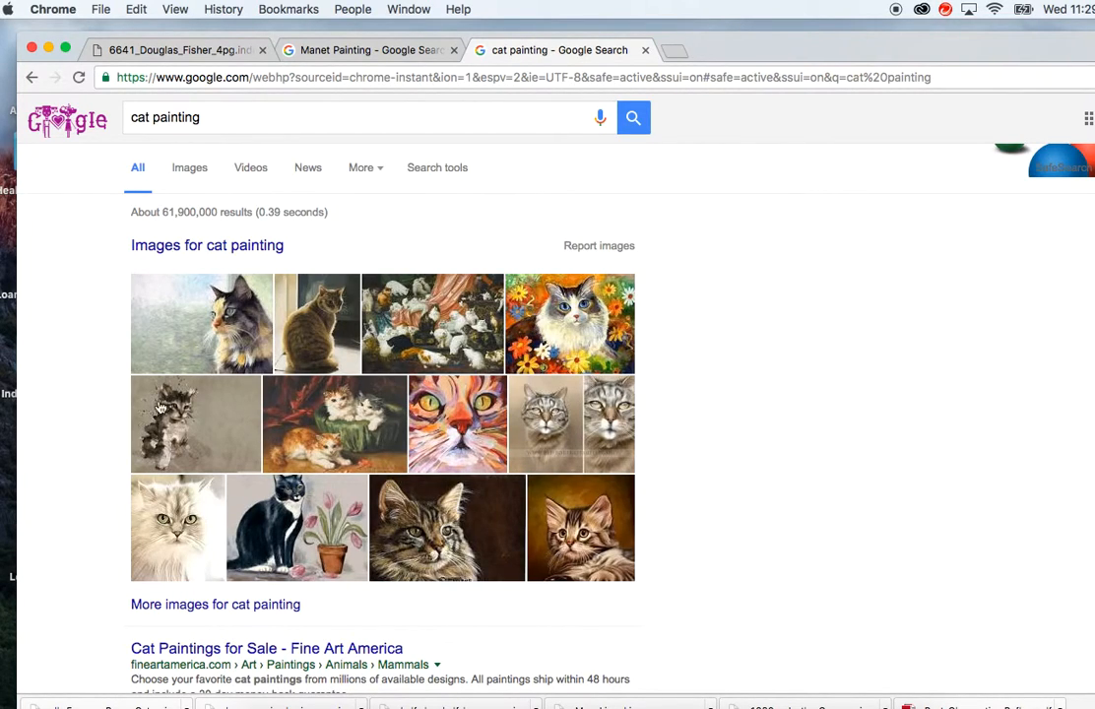
click(185, 177)
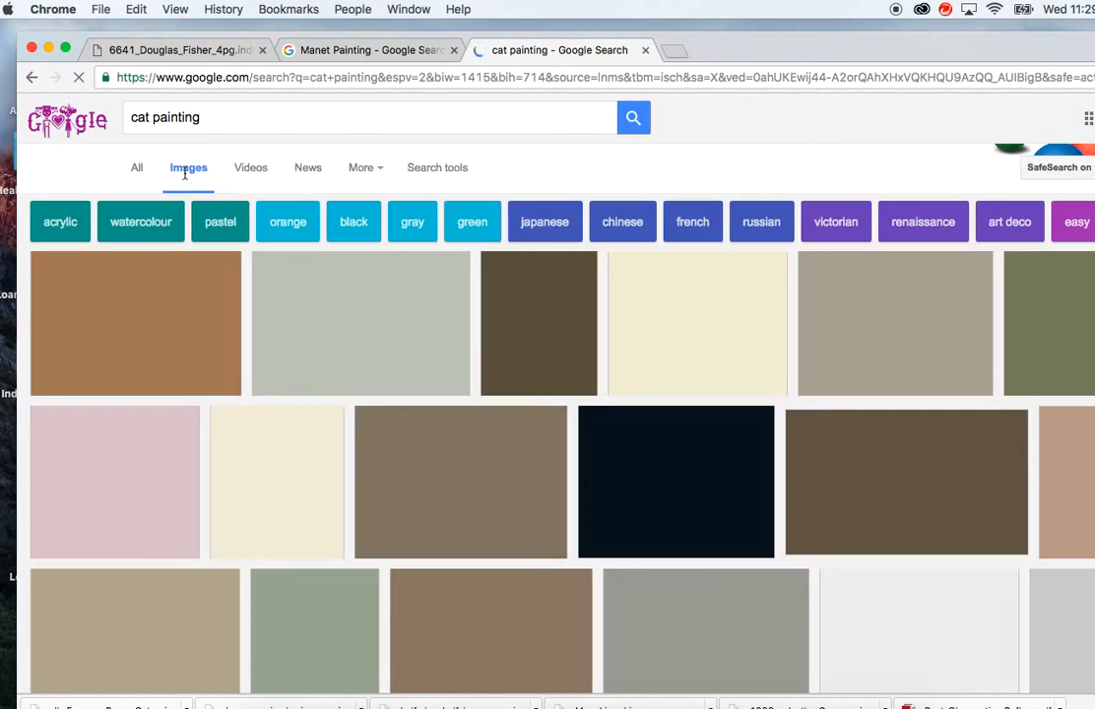
Browse the cat paintings, preview the double tabby portrait and compare it with the In the Conservatory painting
scroll(337, 503, down, 10)
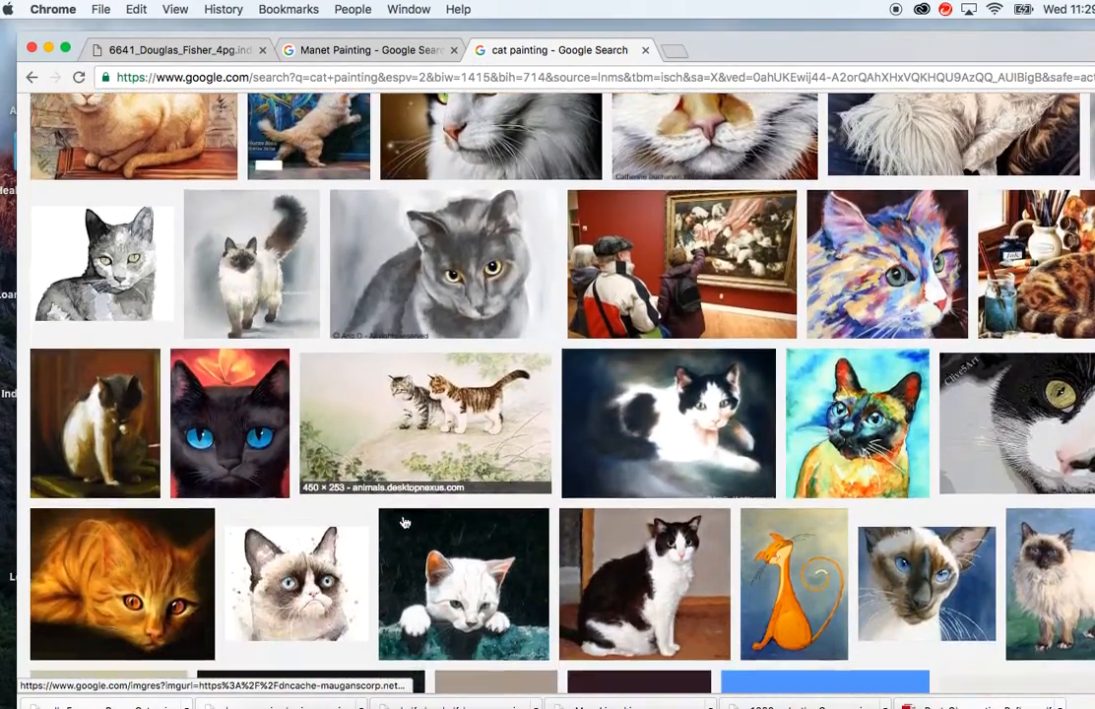
scroll(402, 522, up, 5)
scroll(403, 522, up, 4)
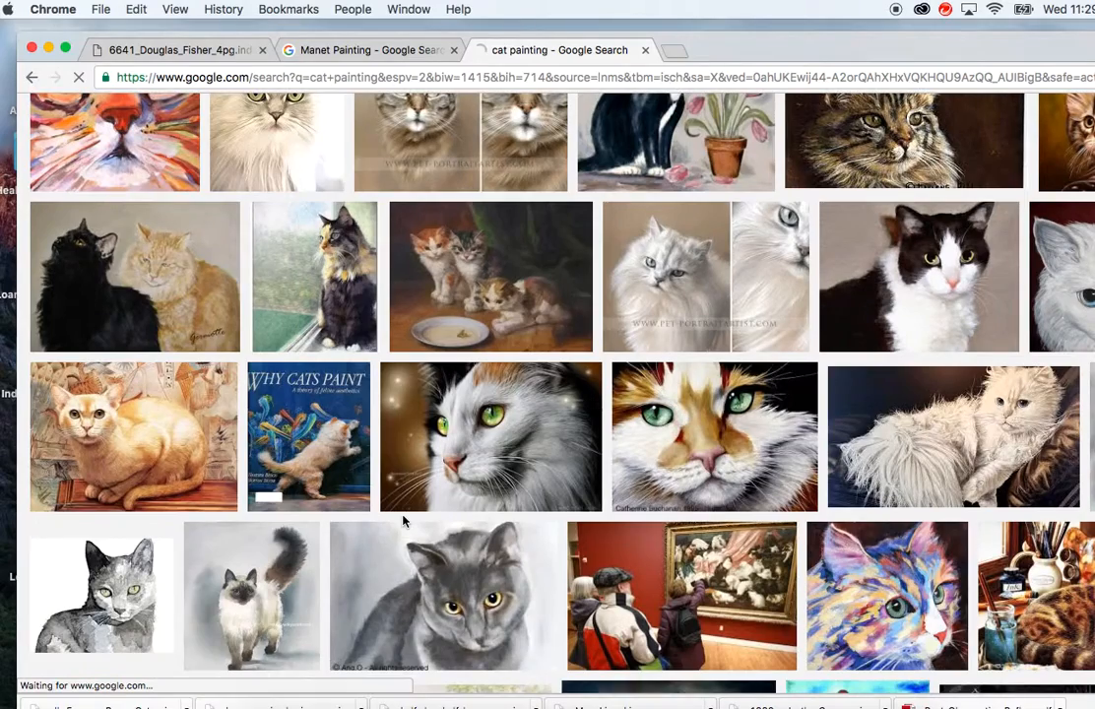
scroll(403, 522, up, 2)
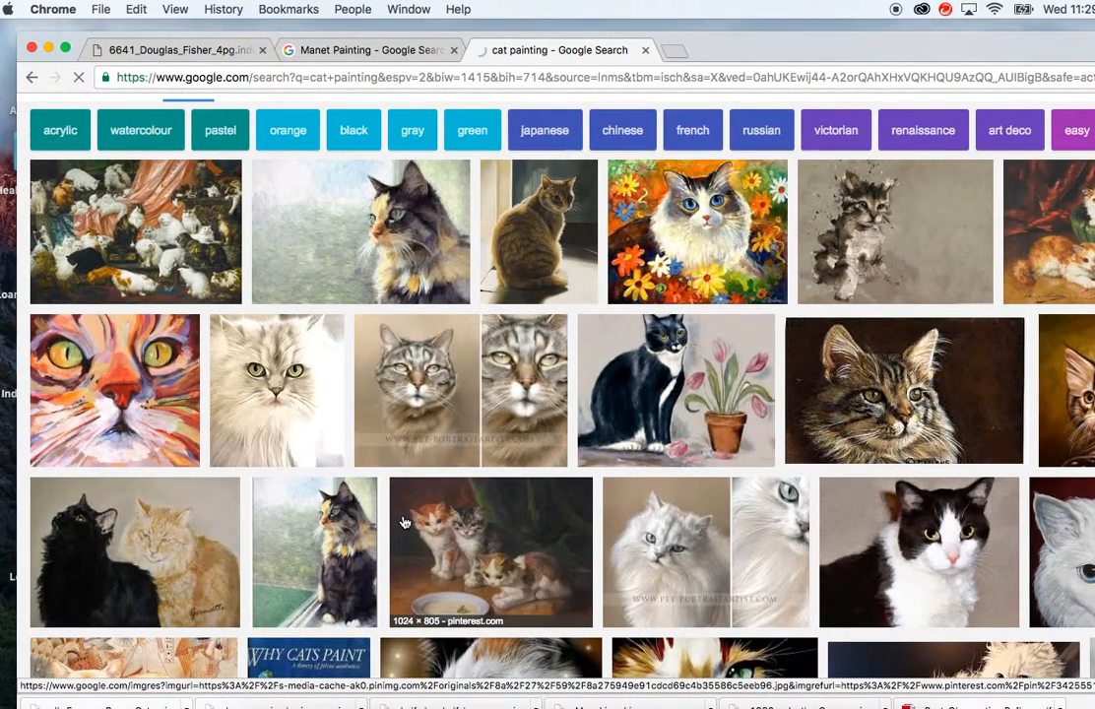
click(407, 399)
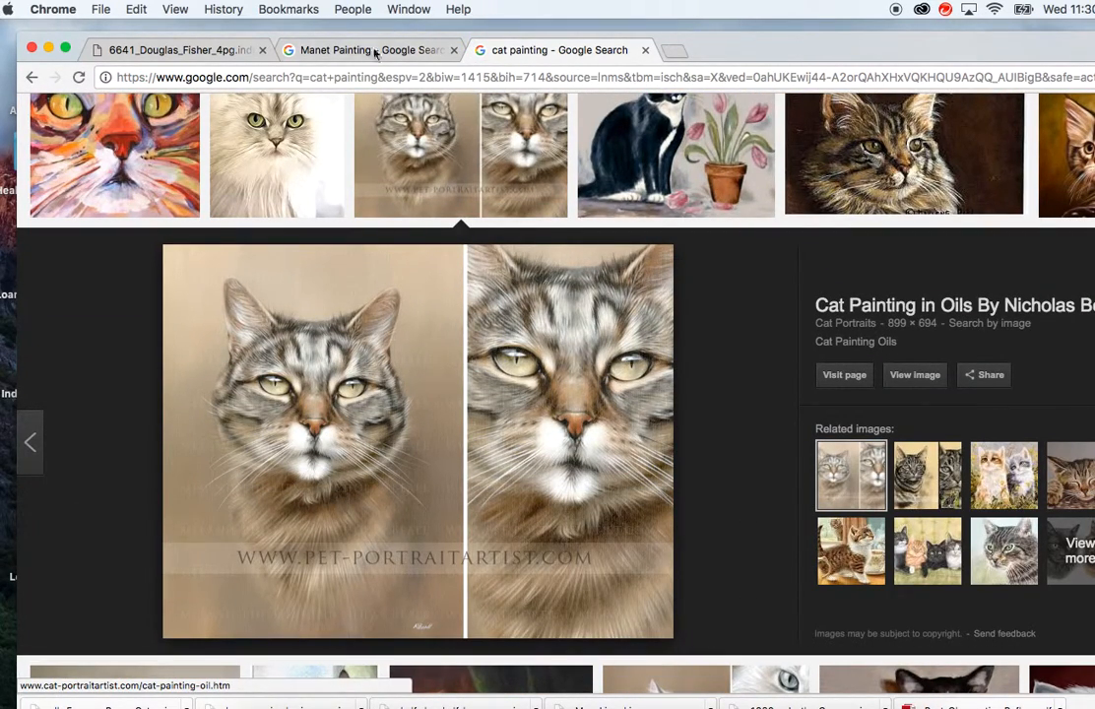
click(322, 47)
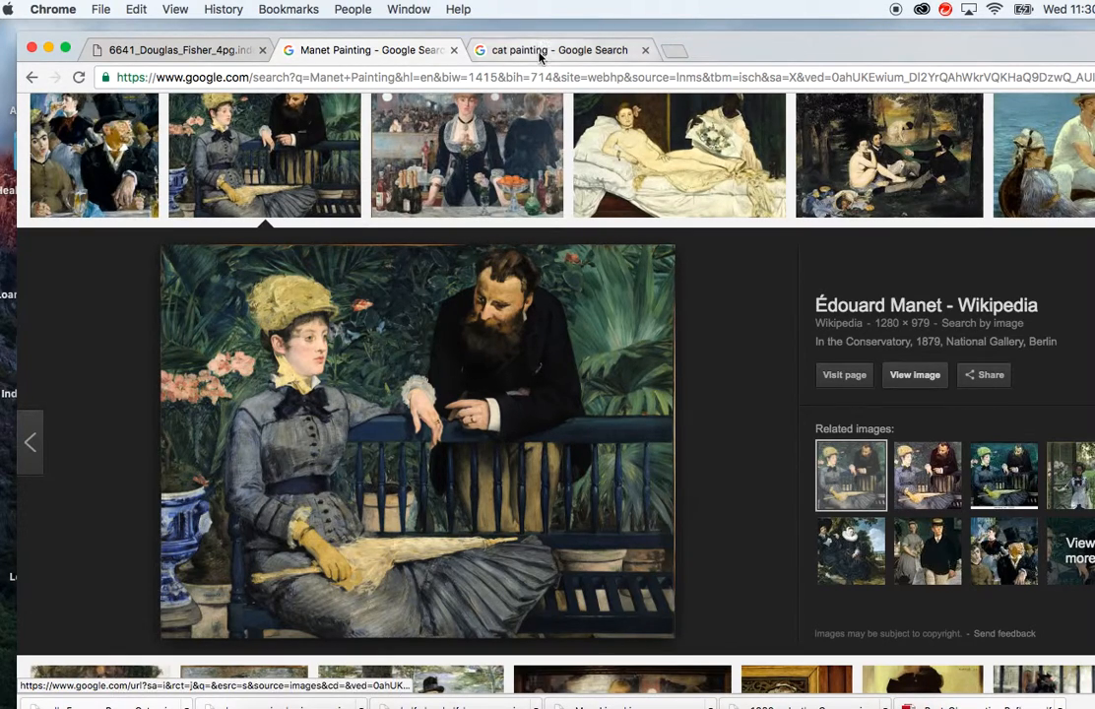
click(474, 49)
click(1092, 254)
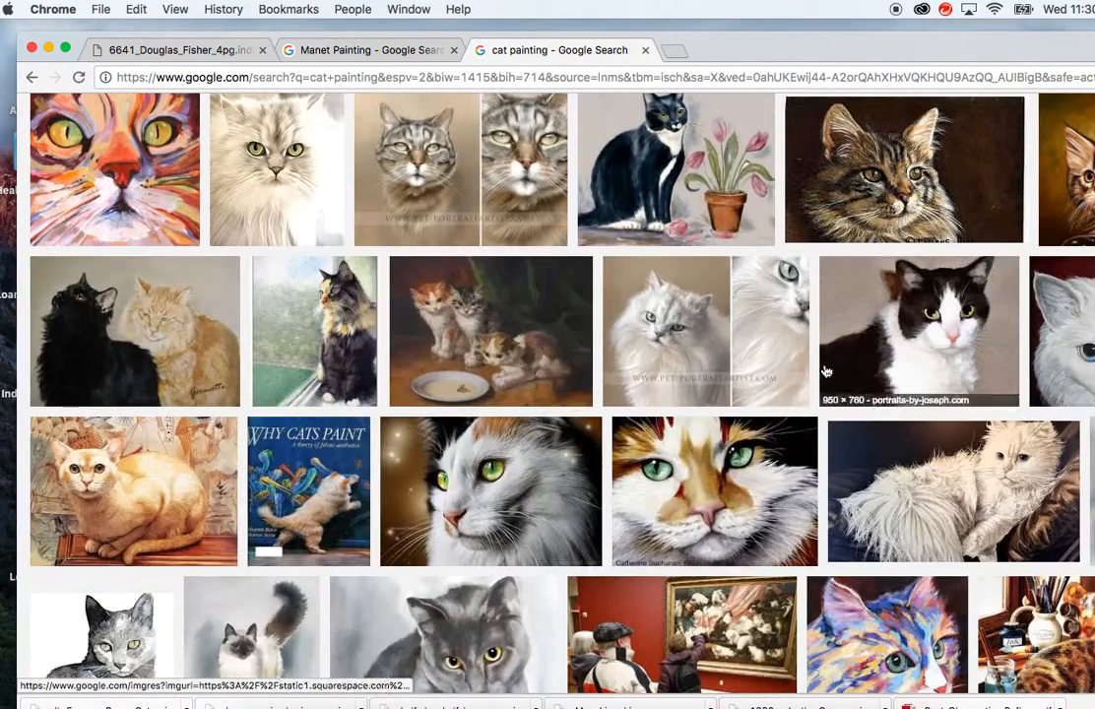
Preview the painting of the black-and-white cat beside potted tulips and compare it with the Manet painting
scroll(716, 401, up, 1)
click(698, 201)
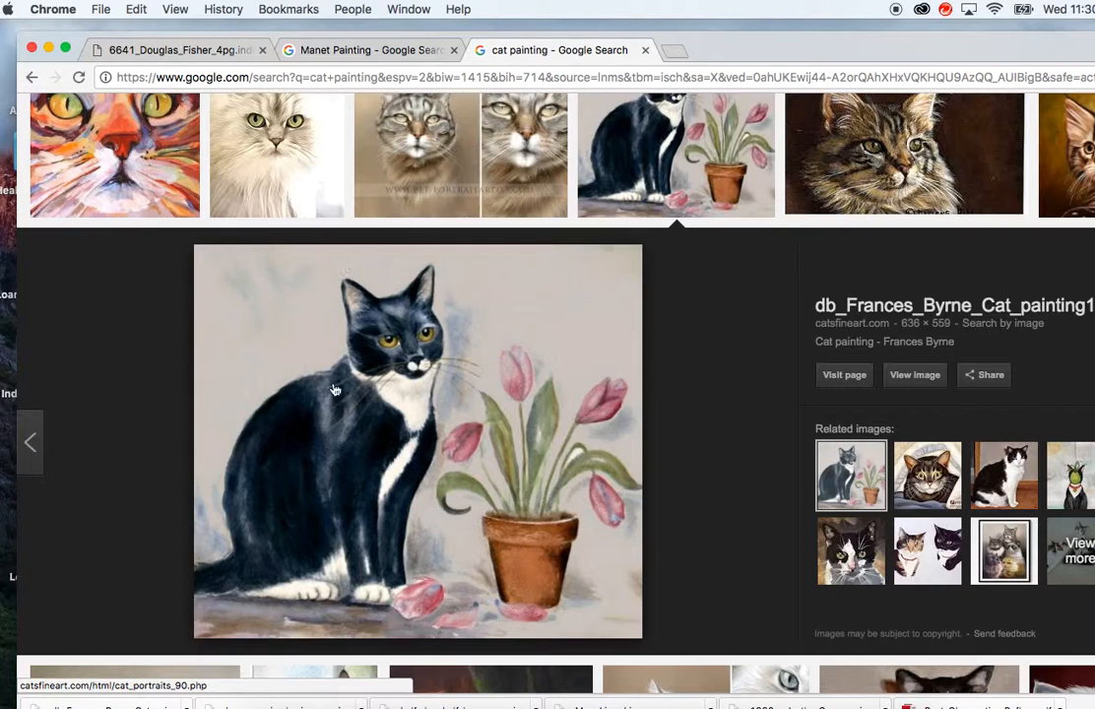
click(368, 46)
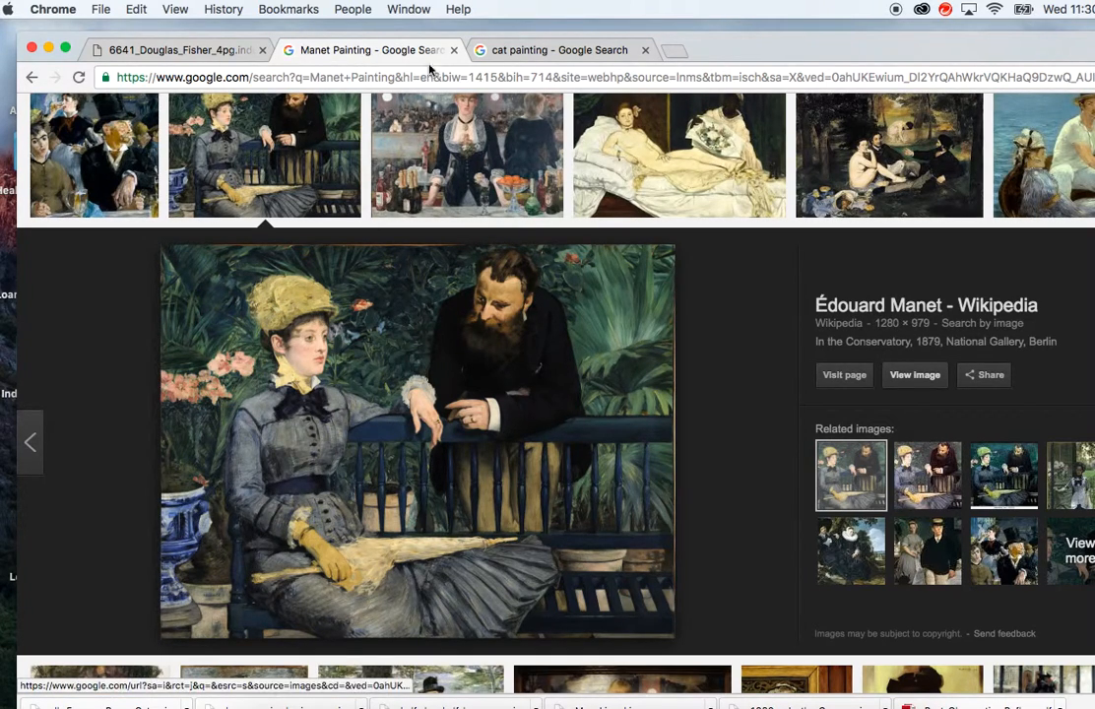
click(526, 57)
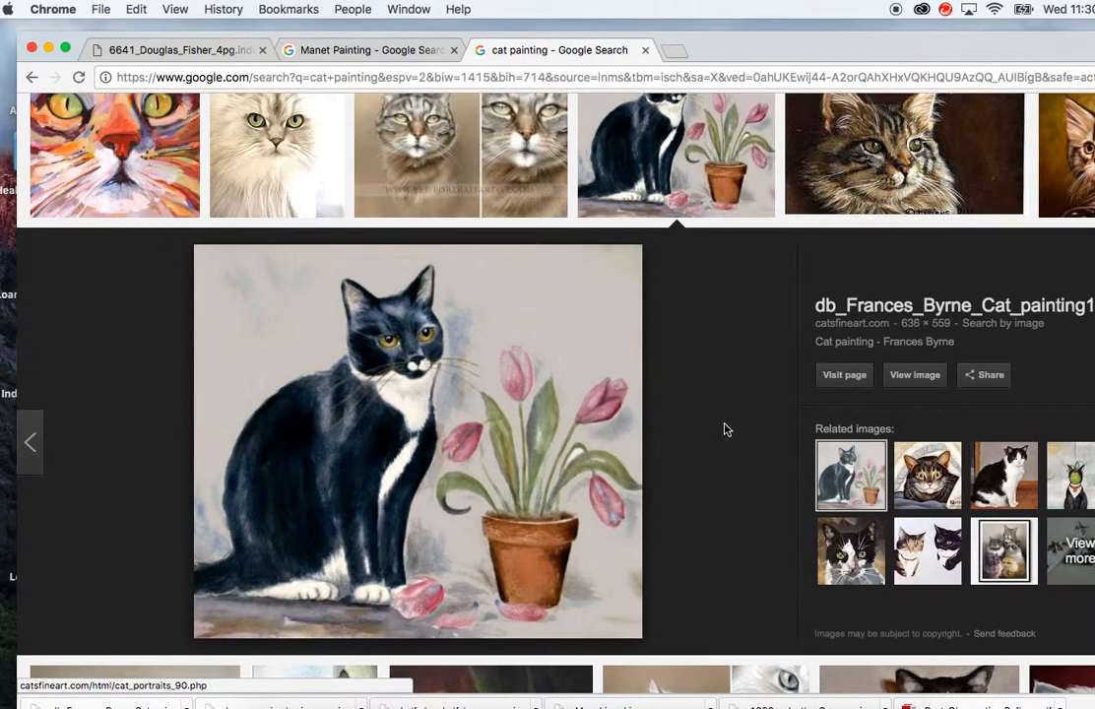
Open the black-and-white cat painting at full size and copy the image
click(910, 379)
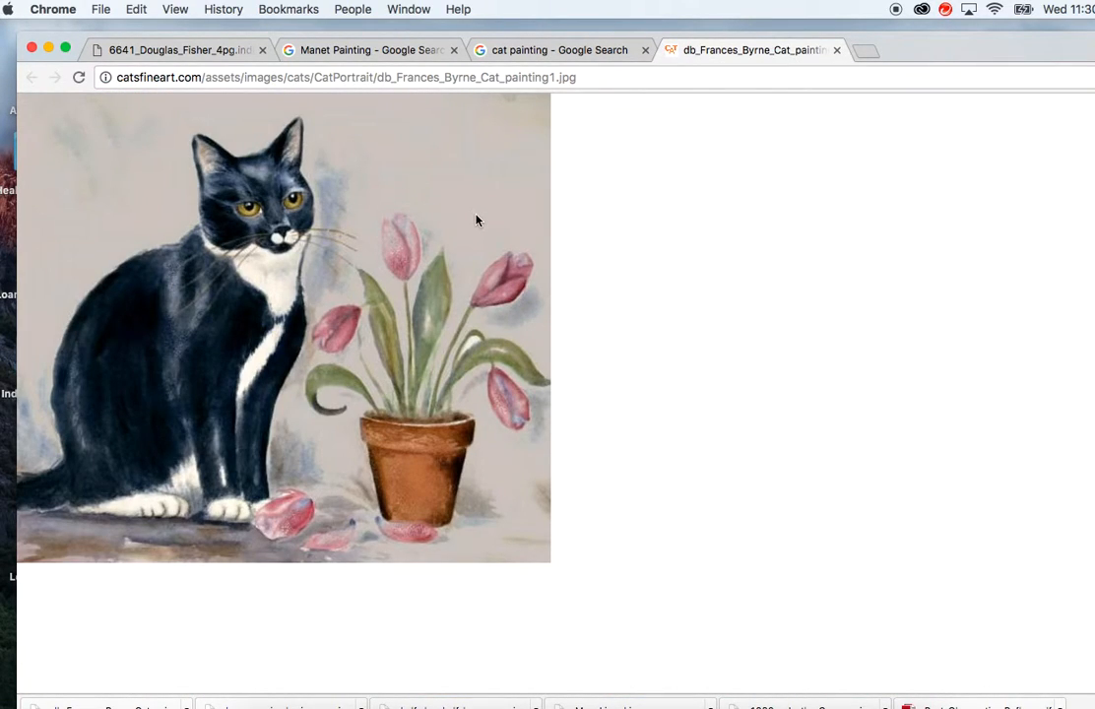
right_click(477, 219)
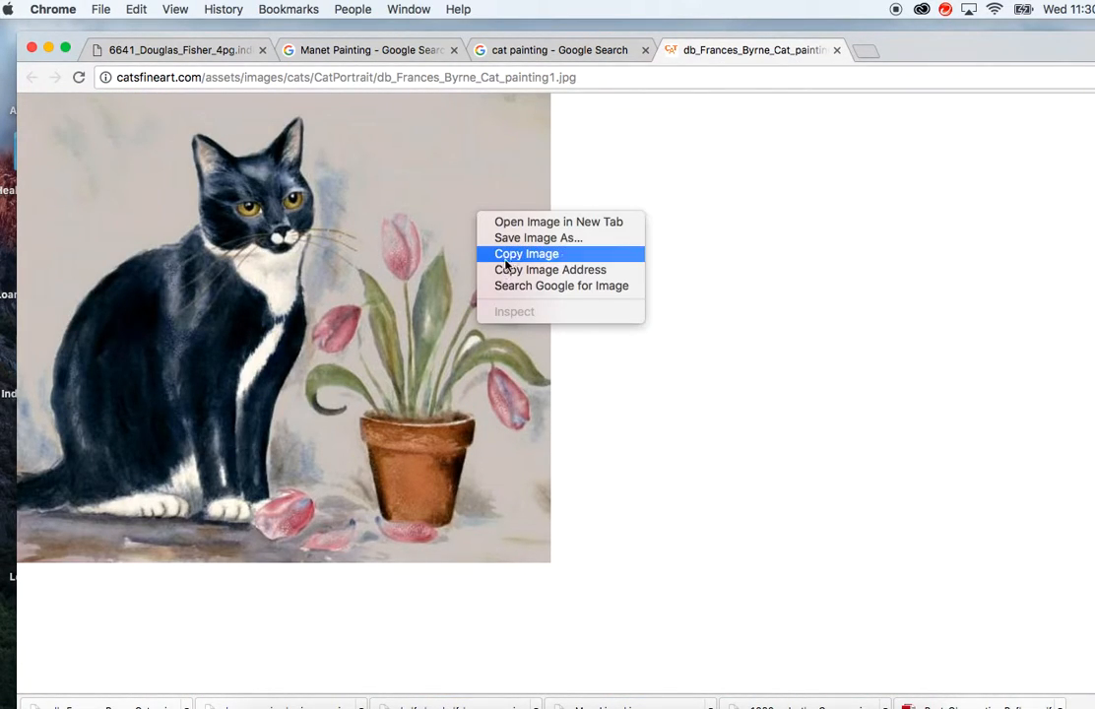
click(568, 259)
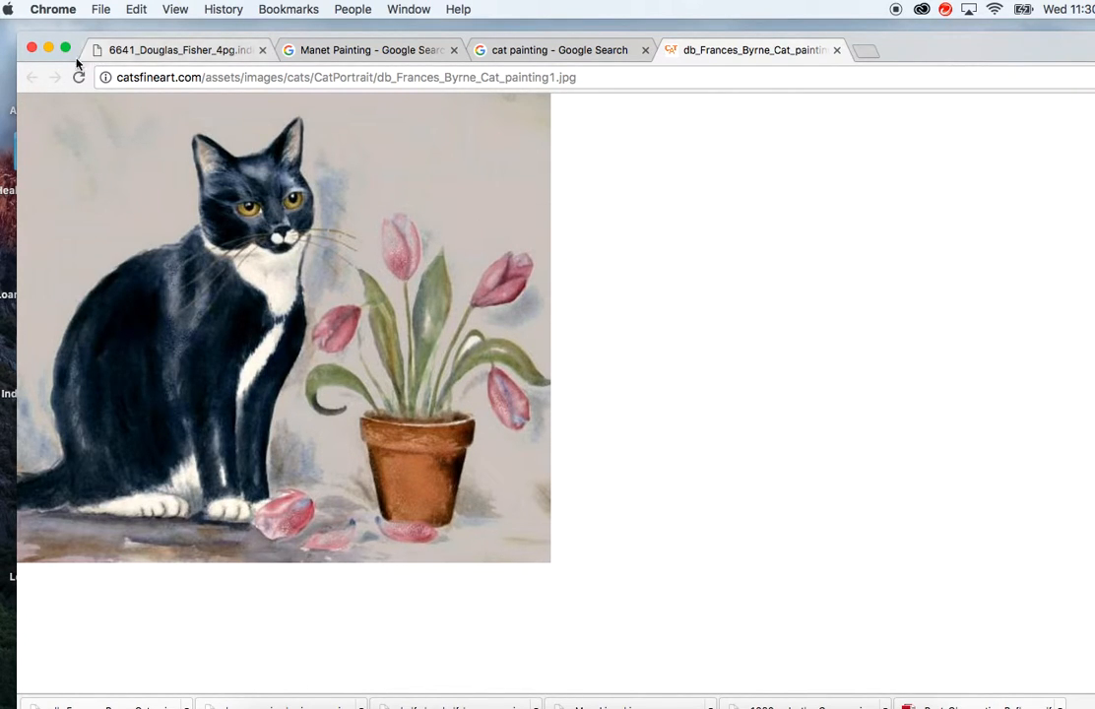
Switch to Photoshop and open 1280px-In_the_Conservatory_-_edited.jpg from the Desktop
click(48, 48)
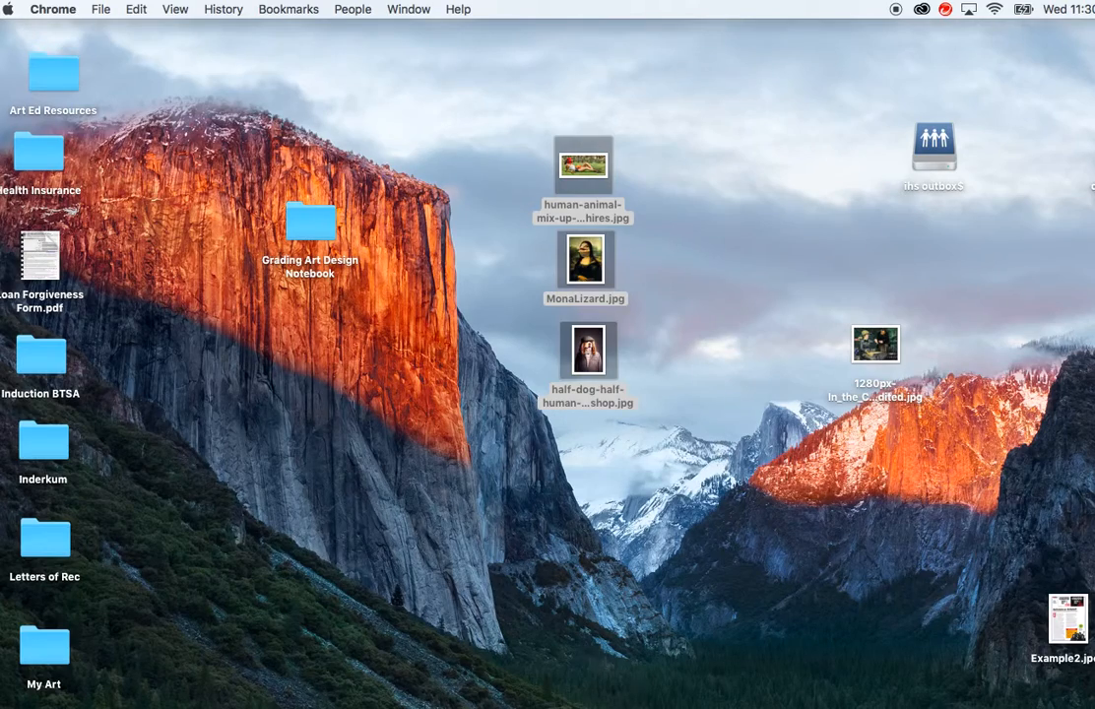
click(656, 702)
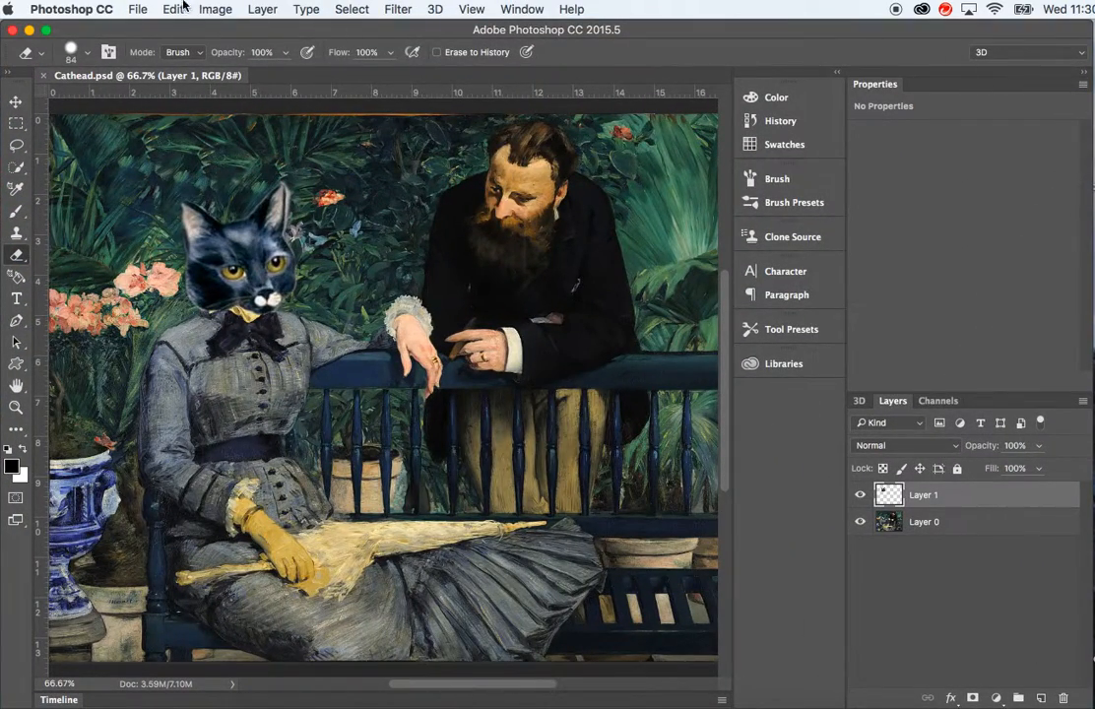
click(139, 10)
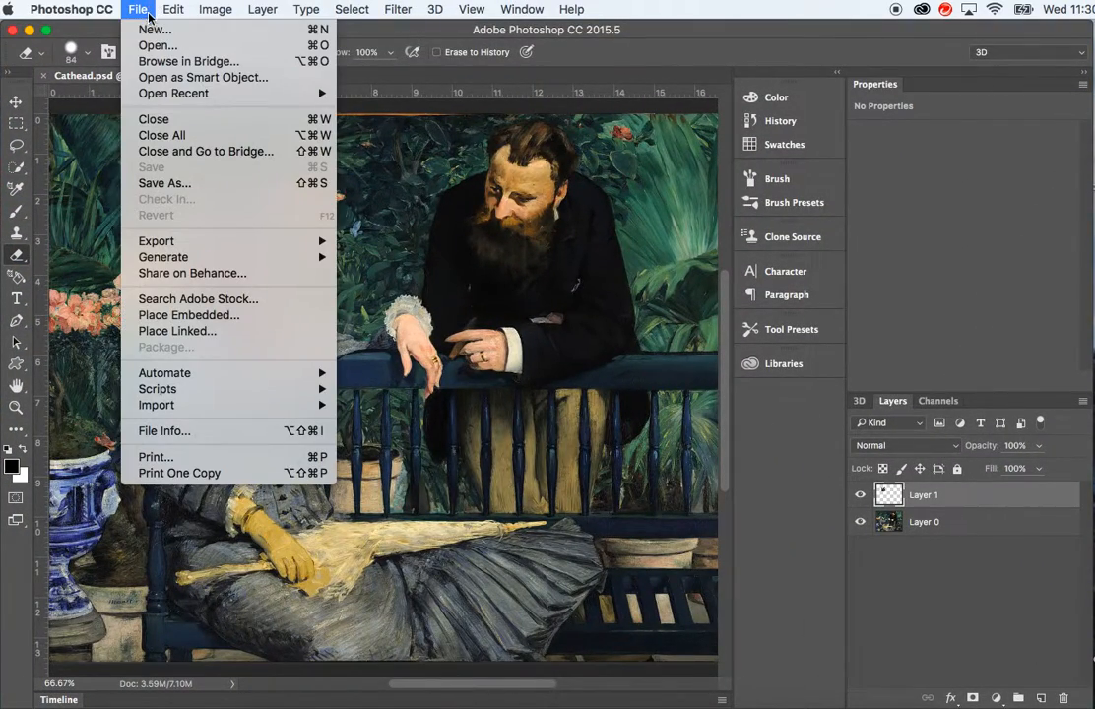
click(218, 50)
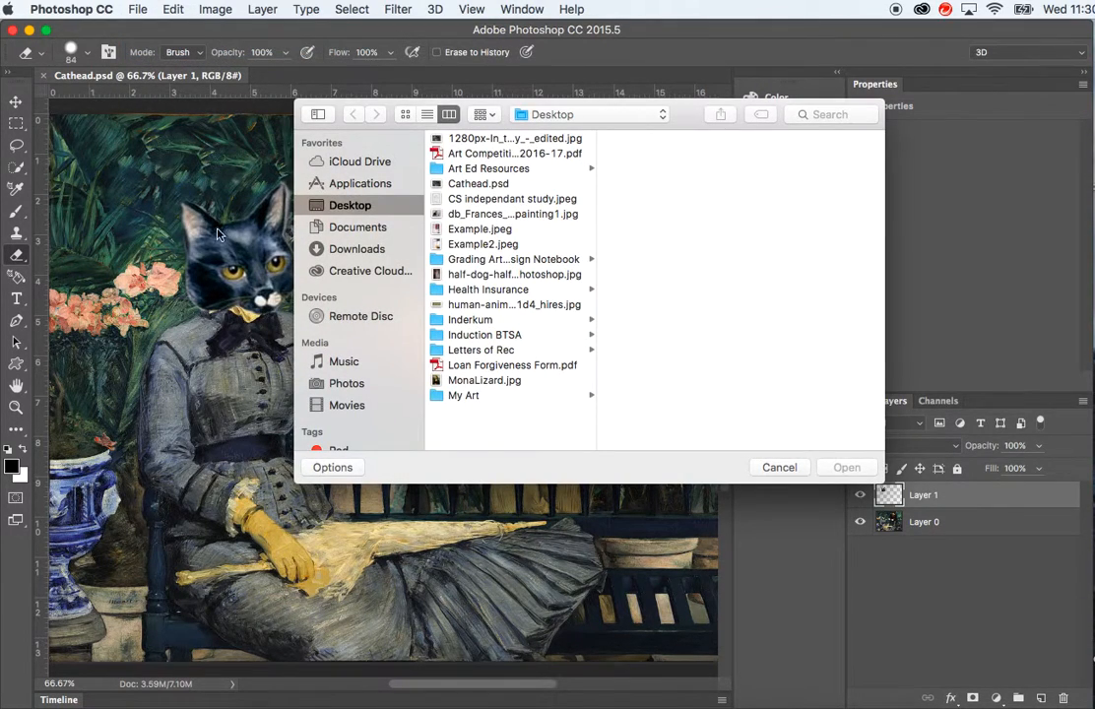
click(475, 139)
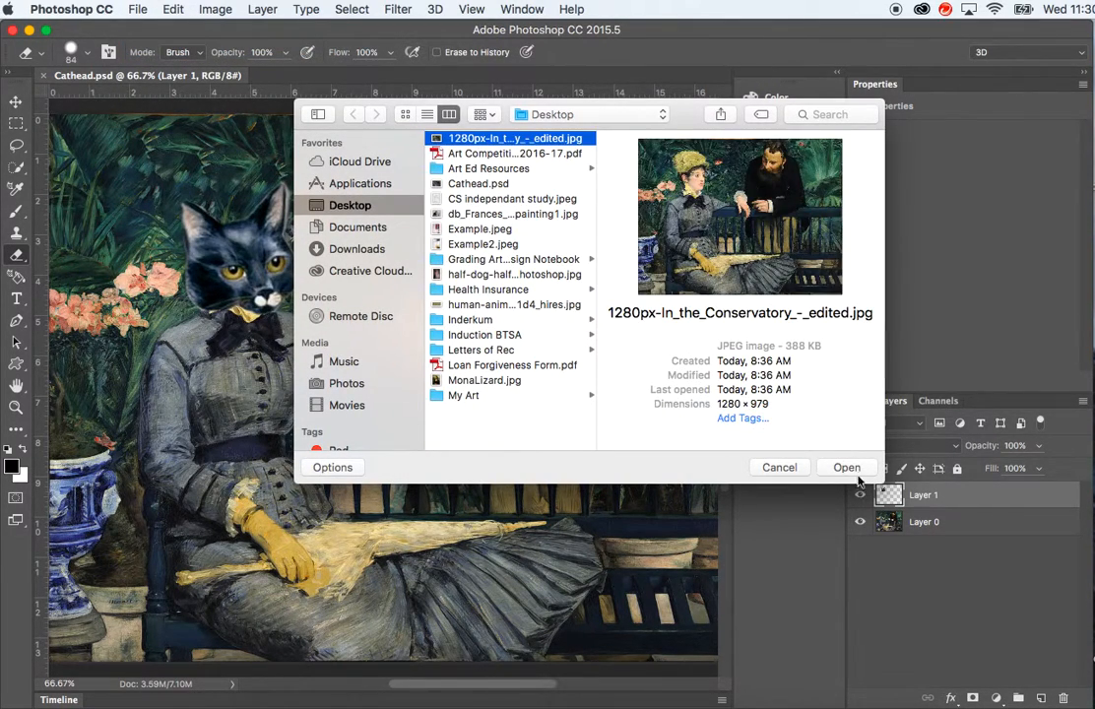
click(846, 467)
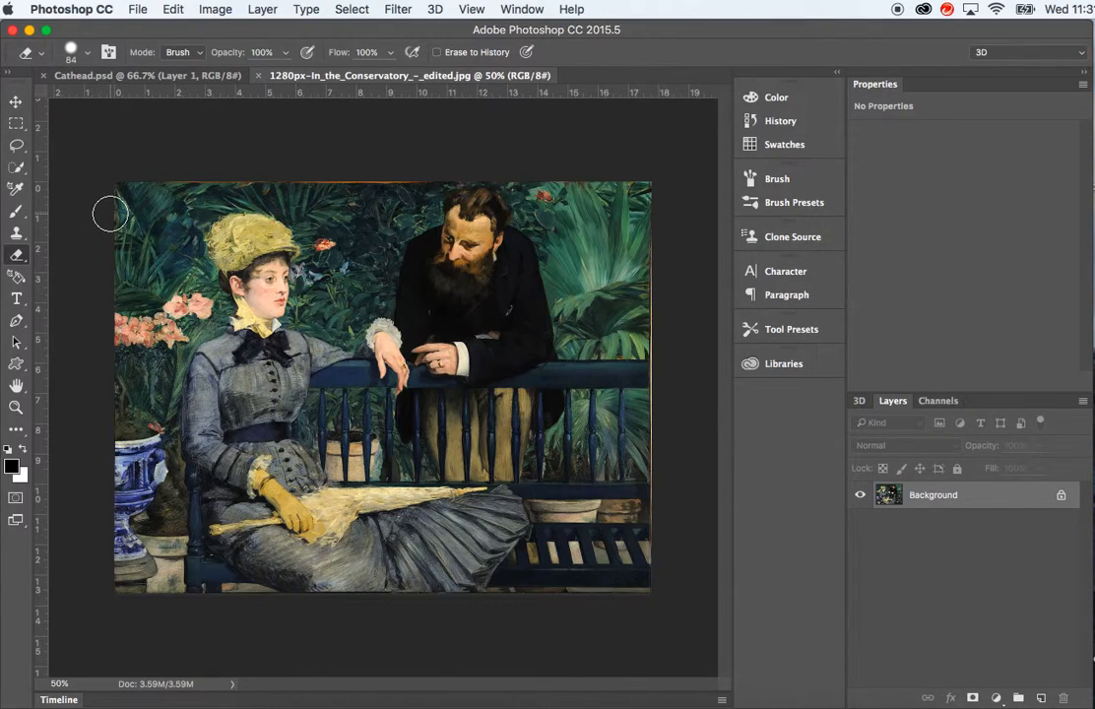
Cover the seated woman's hat, hair and most of her face with foliage sampled beside her, using the Clone Stamp
key(super+plus)
key(super+plus)
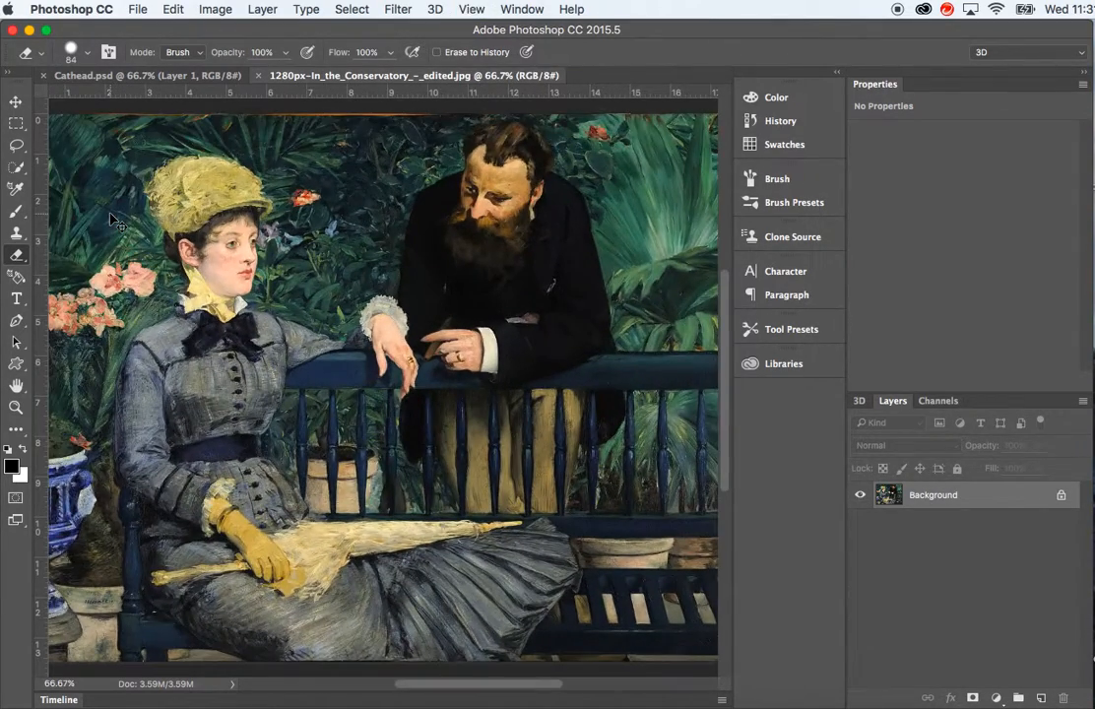
scroll(95, 214, up, 5)
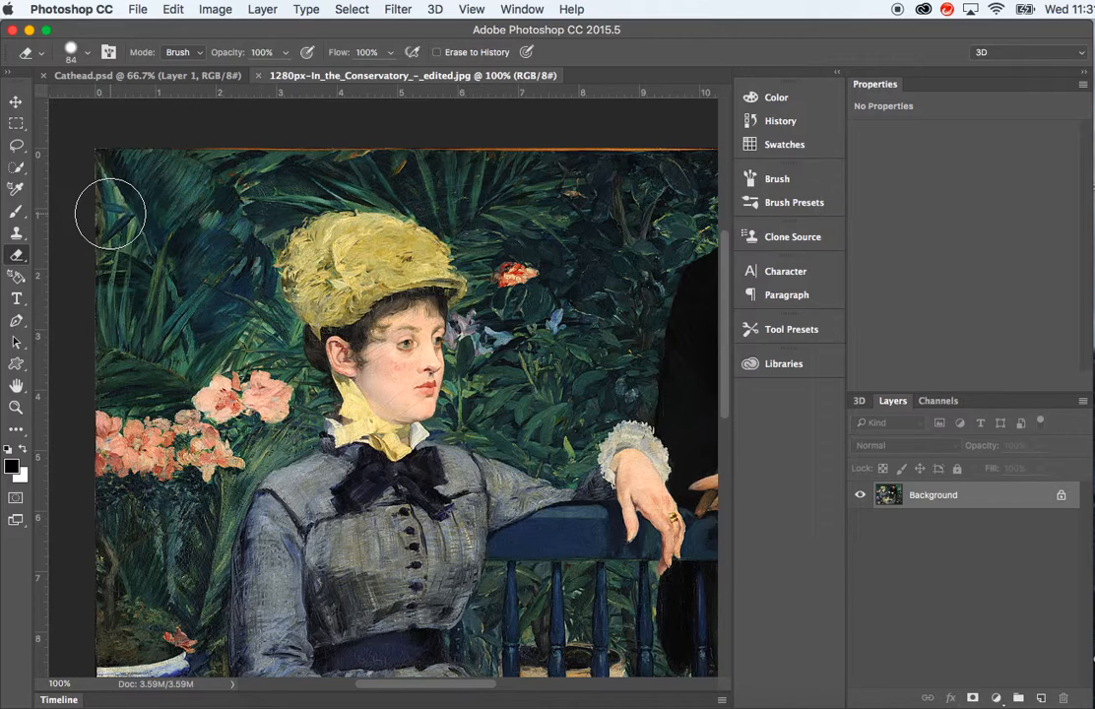
click(15, 236)
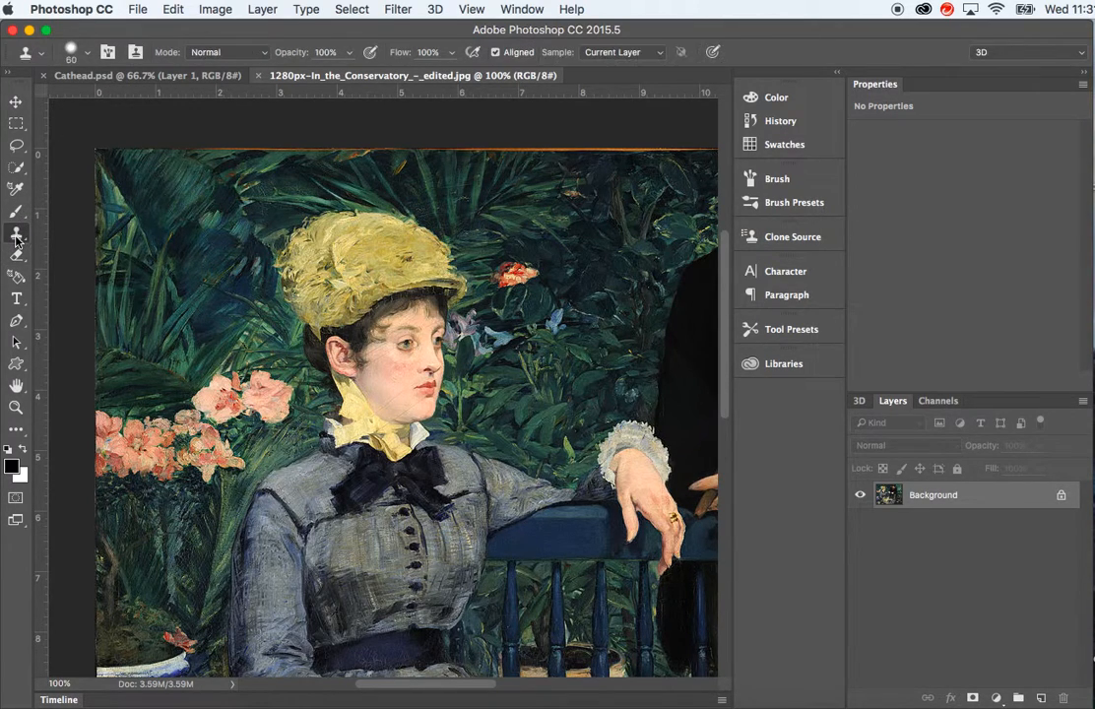
drag(164, 283, 177, 269)
alt+click(140, 305)
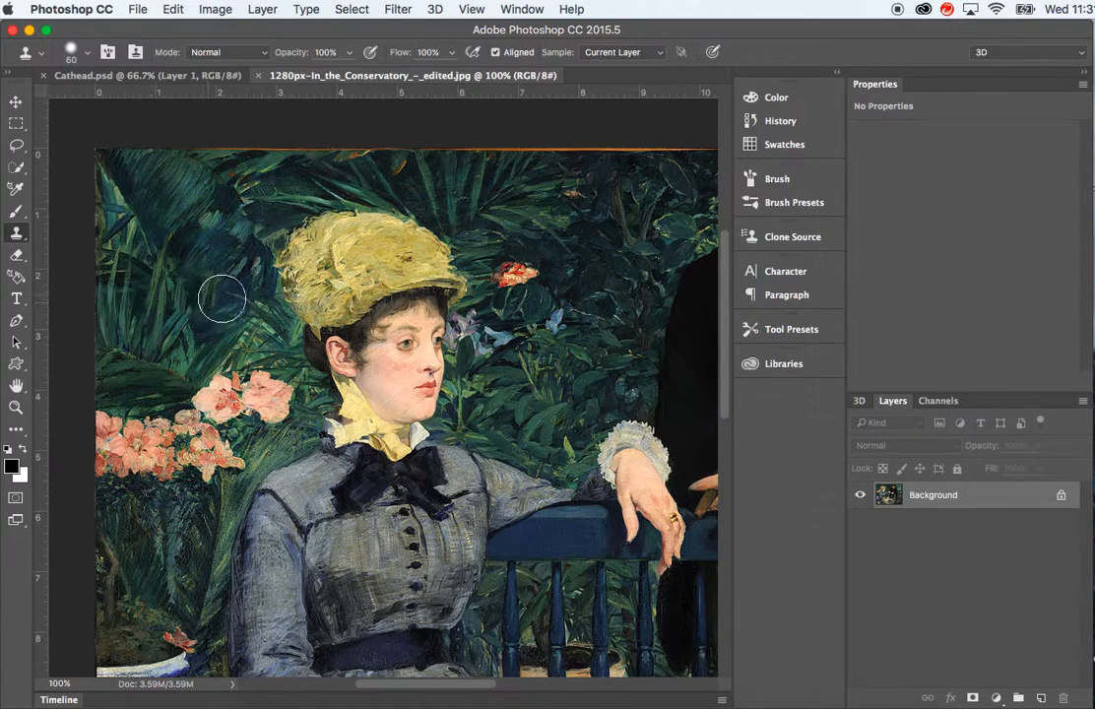
mouse_move(302, 310)
mouse_down()
mouse_move(357, 313)
mouse_move(324, 317)
mouse_up()
mouse_move(298, 304)
mouse_down()
mouse_move(338, 286)
mouse_move(325, 258)
mouse_move(343, 248)
mouse_move(333, 229)
mouse_move(406, 233)
mouse_move(426, 261)
mouse_move(389, 302)
mouse_move(379, 278)
mouse_move(389, 268)
mouse_move(431, 274)
mouse_move(447, 288)
mouse_move(393, 336)
mouse_move(439, 374)
mouse_move(408, 382)
mouse_move(362, 342)
mouse_move(319, 339)
mouse_move(377, 330)
mouse_up()
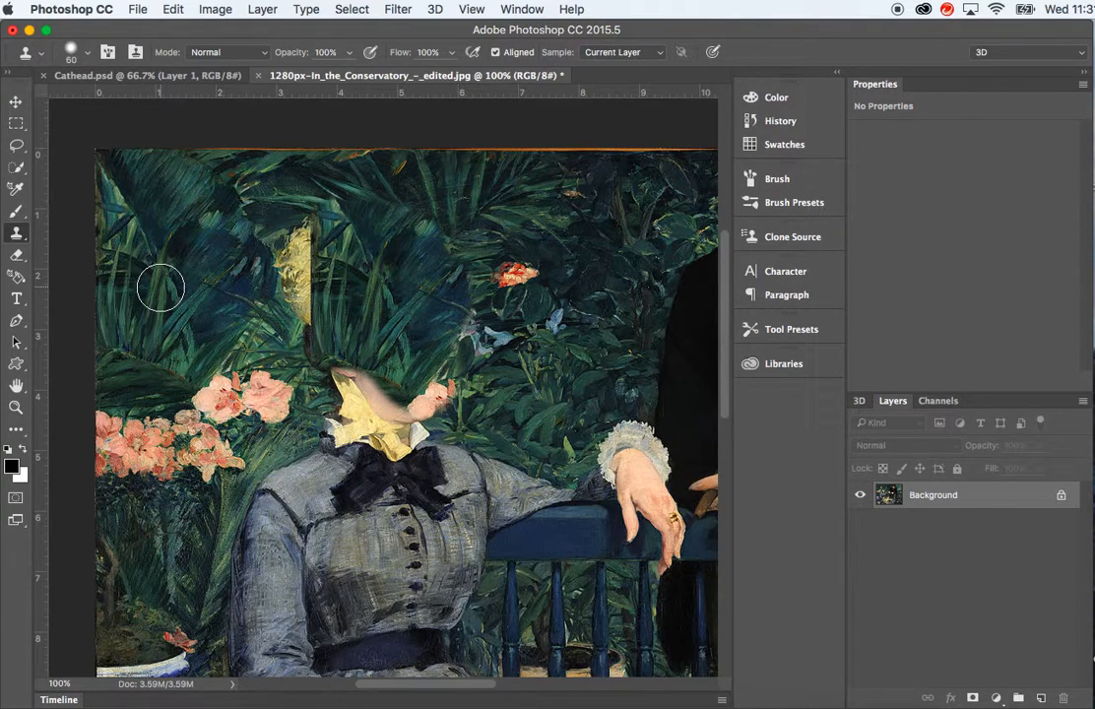
mouse_move(160, 287)
mouse_down()
mouse_move(281, 295)
mouse_move(297, 233)
mouse_move(280, 246)
mouse_move(276, 305)
mouse_move(350, 372)
mouse_up()
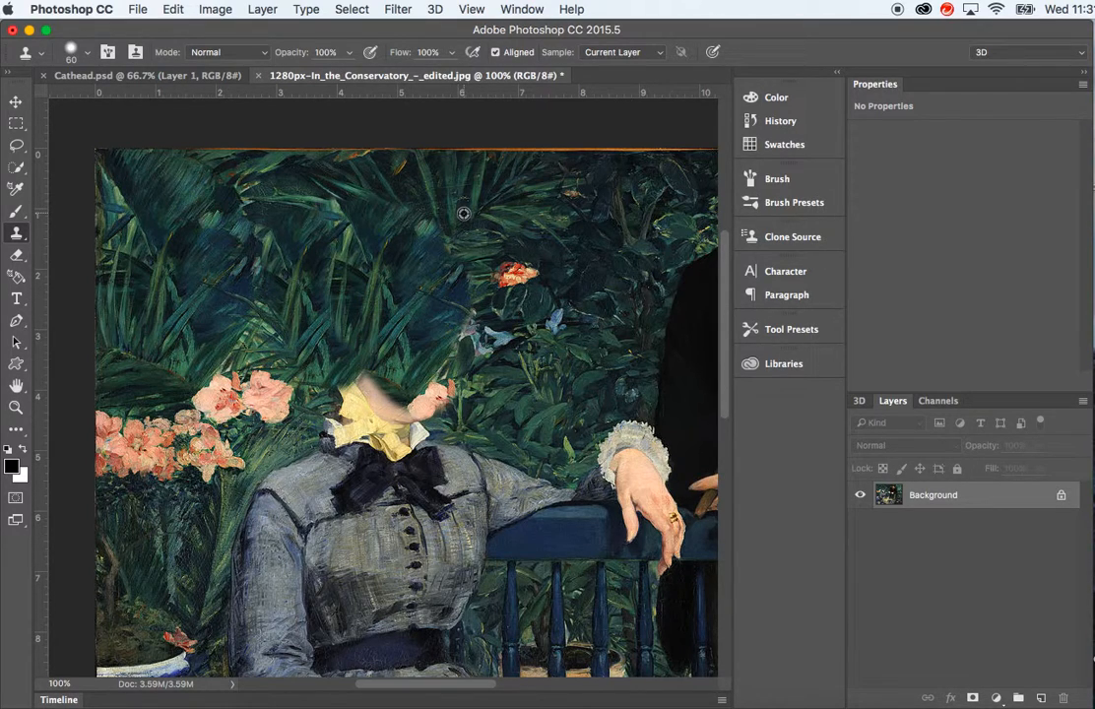
Clone the dark leaves above the woman's shoulder over the remaining chin, neck and stray flower above her collar
alt+click(463, 213)
mouse_move(376, 390)
mouse_down()
mouse_move(364, 401)
mouse_move(441, 393)
mouse_move(416, 385)
mouse_up()
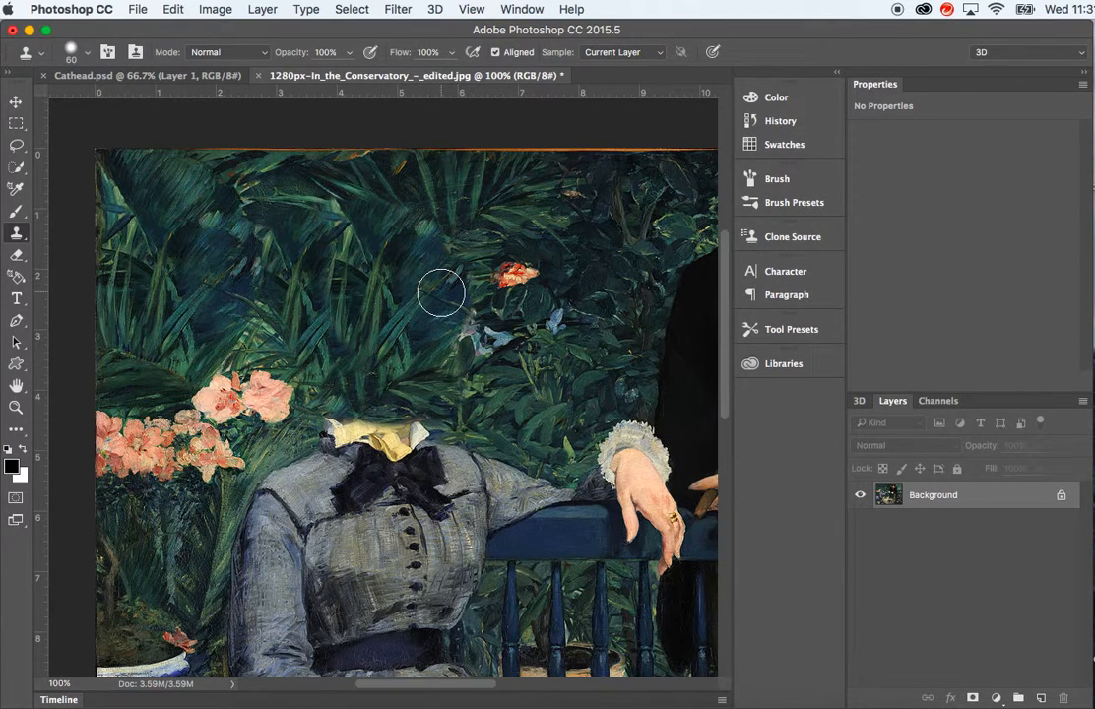
key(super+minus)
key(super+minus)
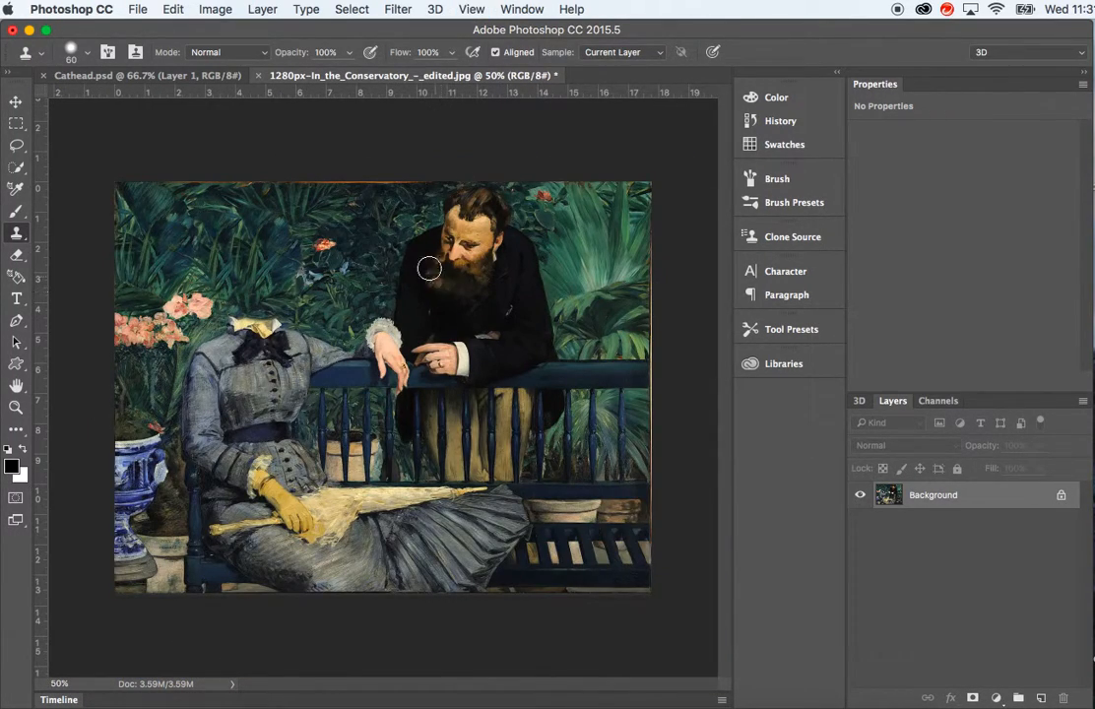
Switch to Chrome, copy the black-and-white cat painting and return to the Manet document
click(16, 102)
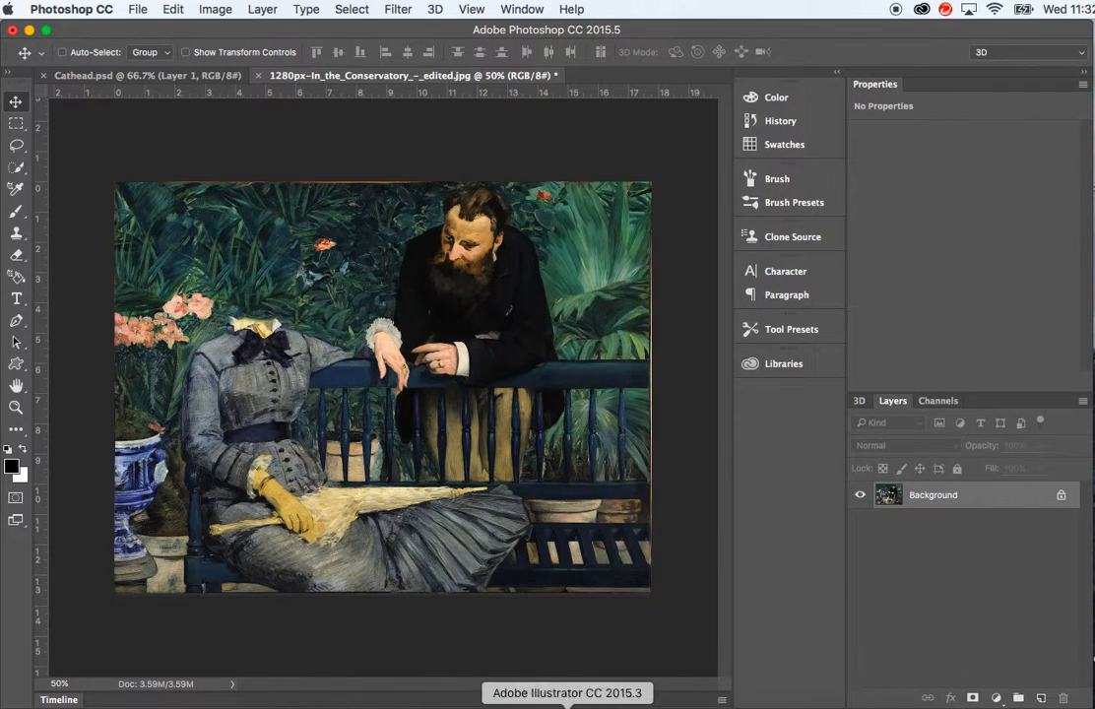
click(356, 705)
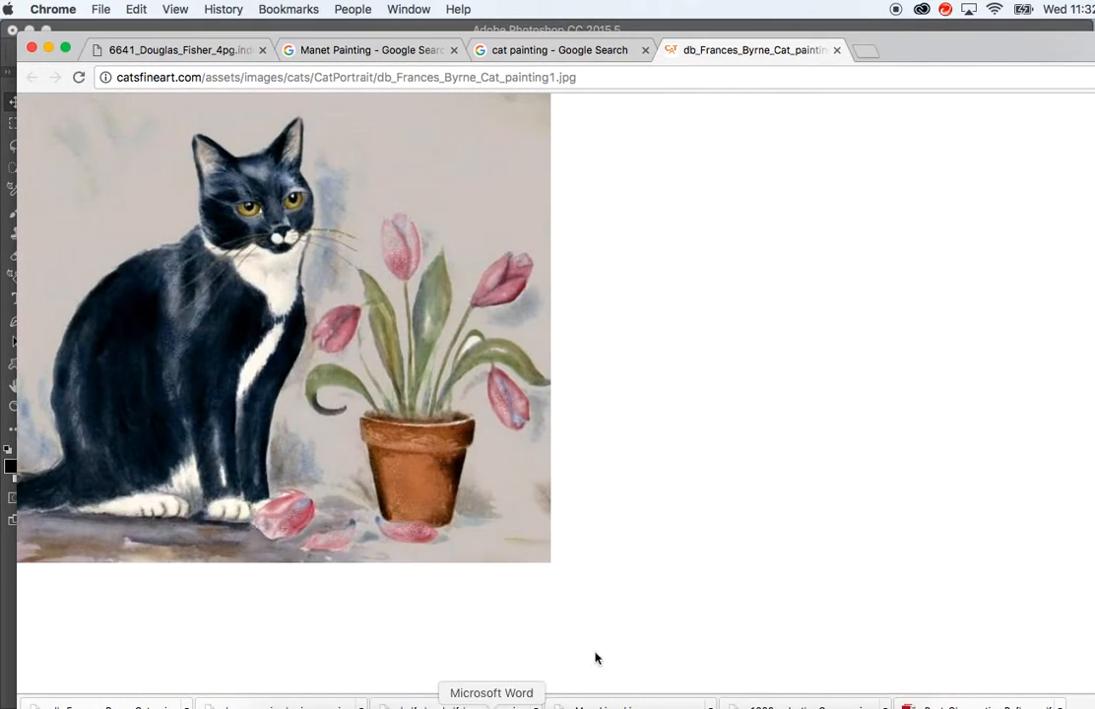
right_click(379, 280)
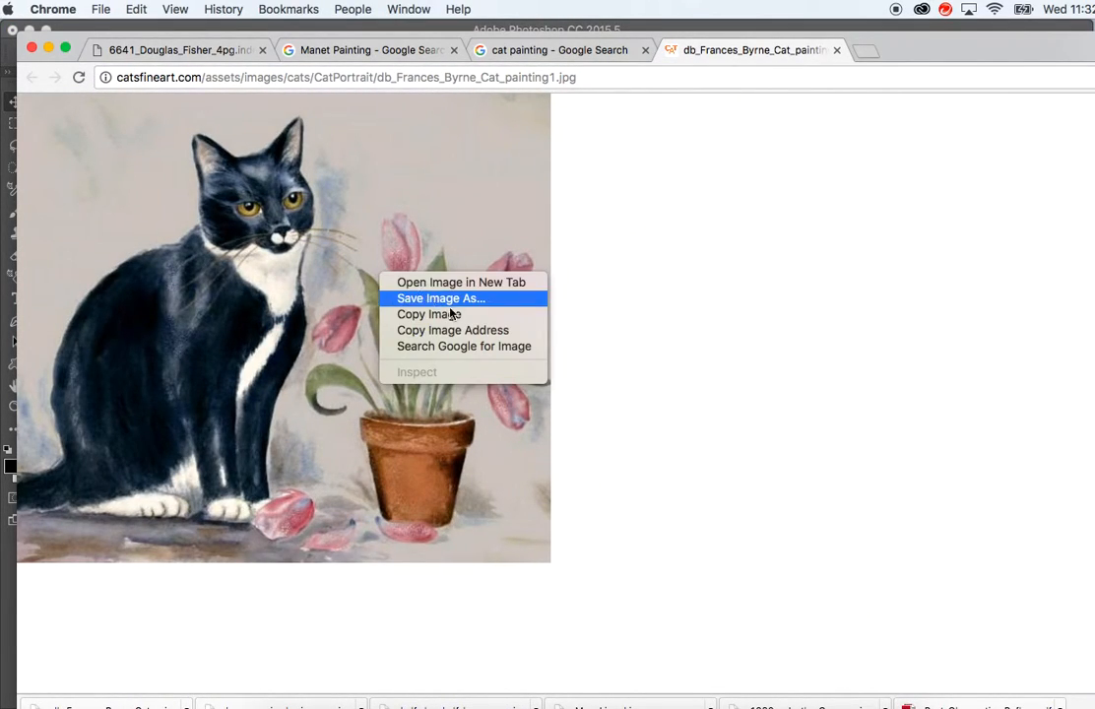
click(413, 272)
click(48, 47)
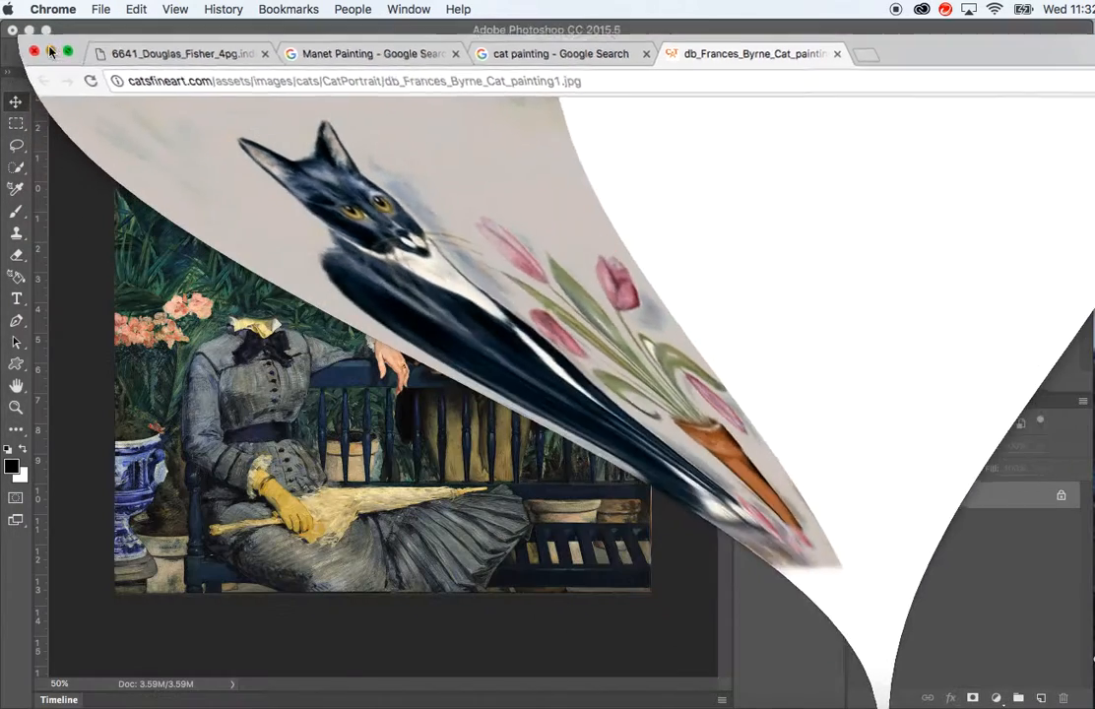
Add a new layer, paste the cat painting into it and move it clear of the headless woman
click(1042, 699)
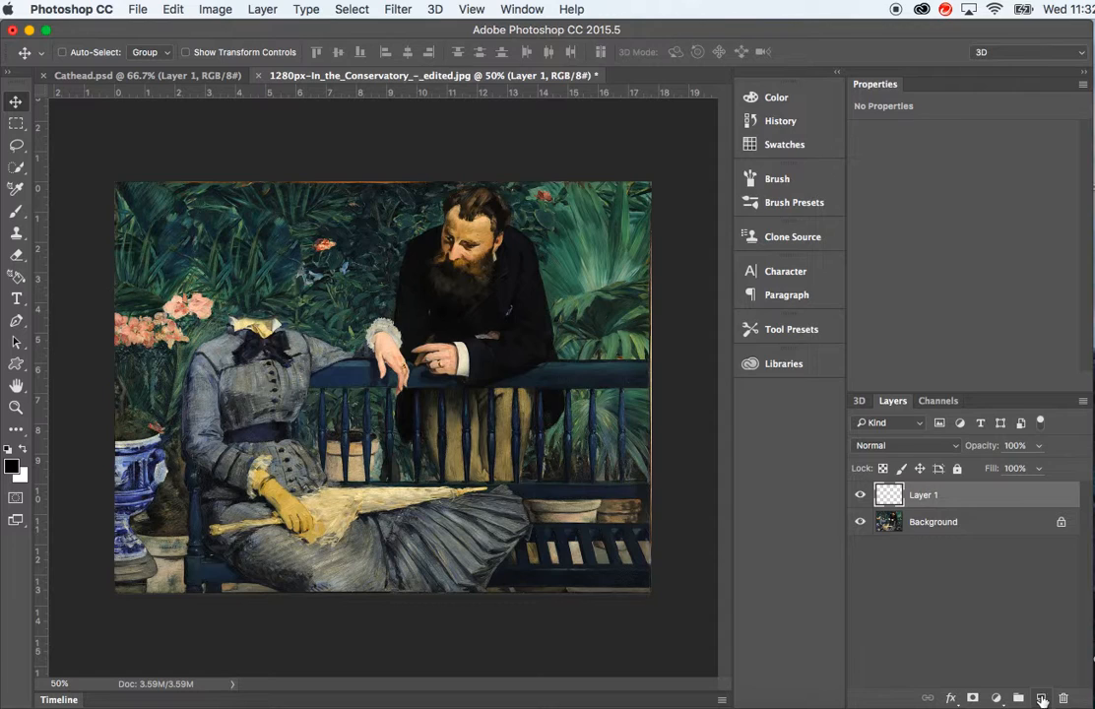
click(171, 10)
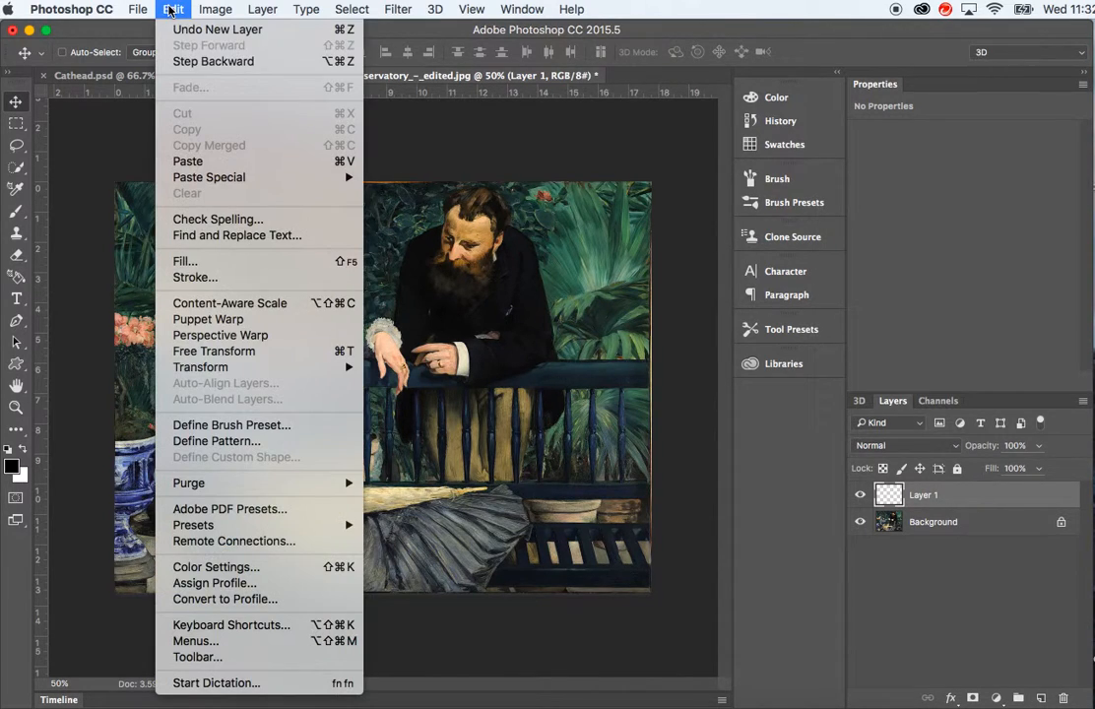
click(213, 164)
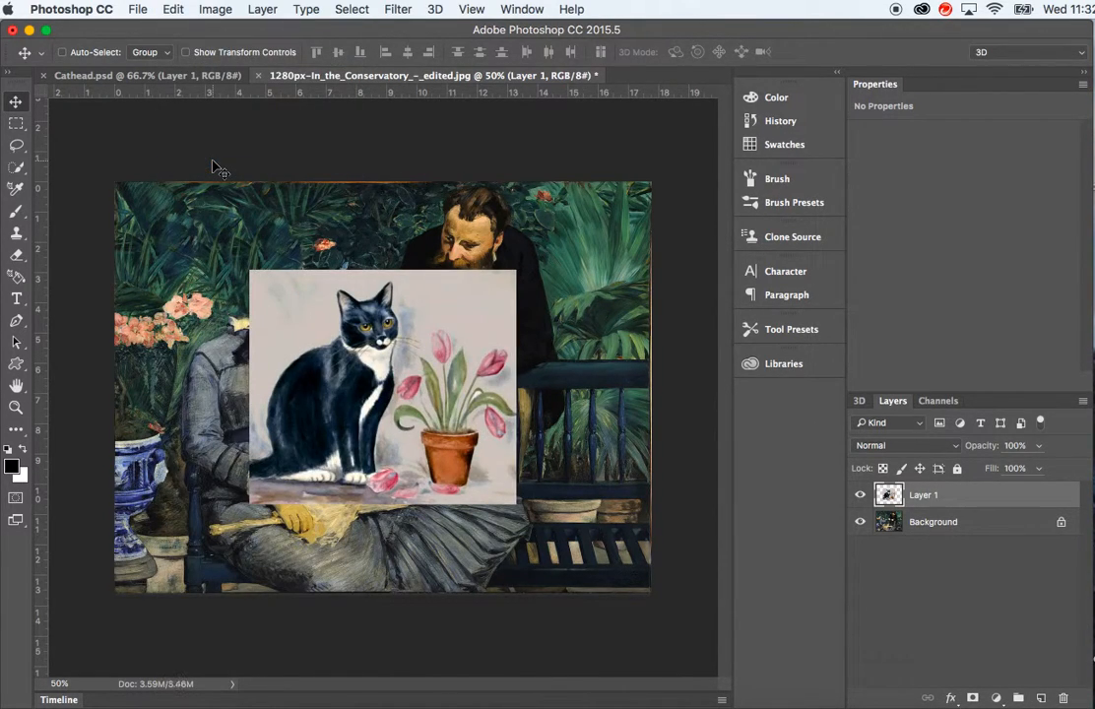
drag(490, 406, 543, 418)
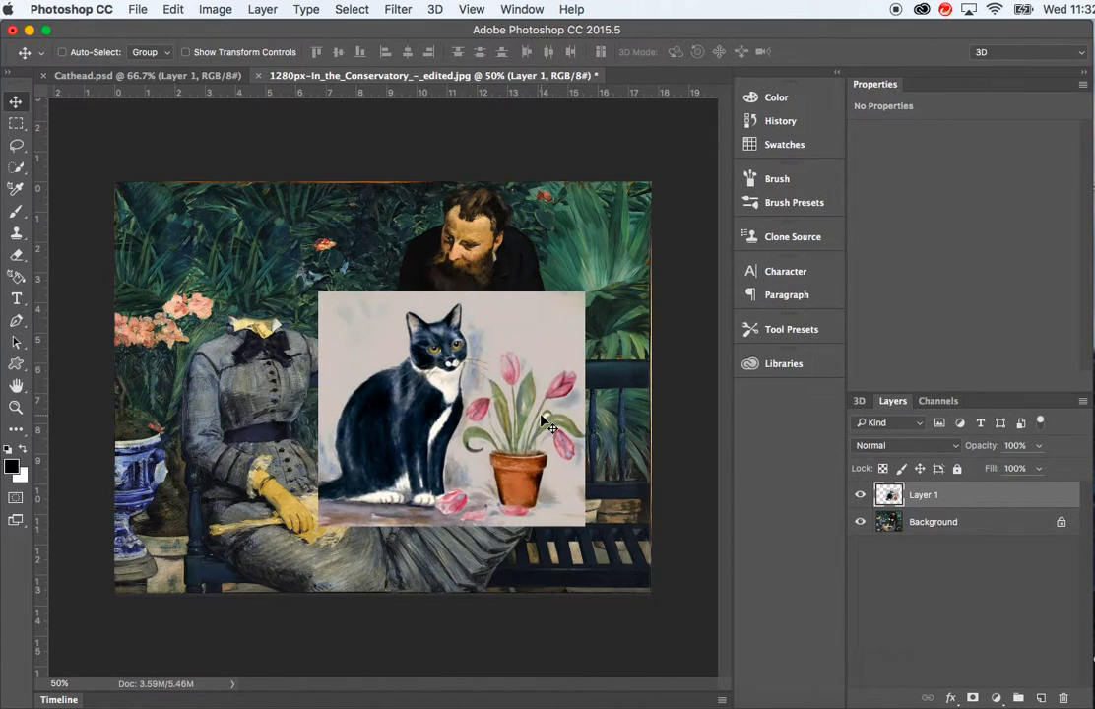
Hide the Background layer and roughly erase the cat's body, tulips and surroundings on Layer 1, keeping the head
key(super+equal)
key(super+equal)
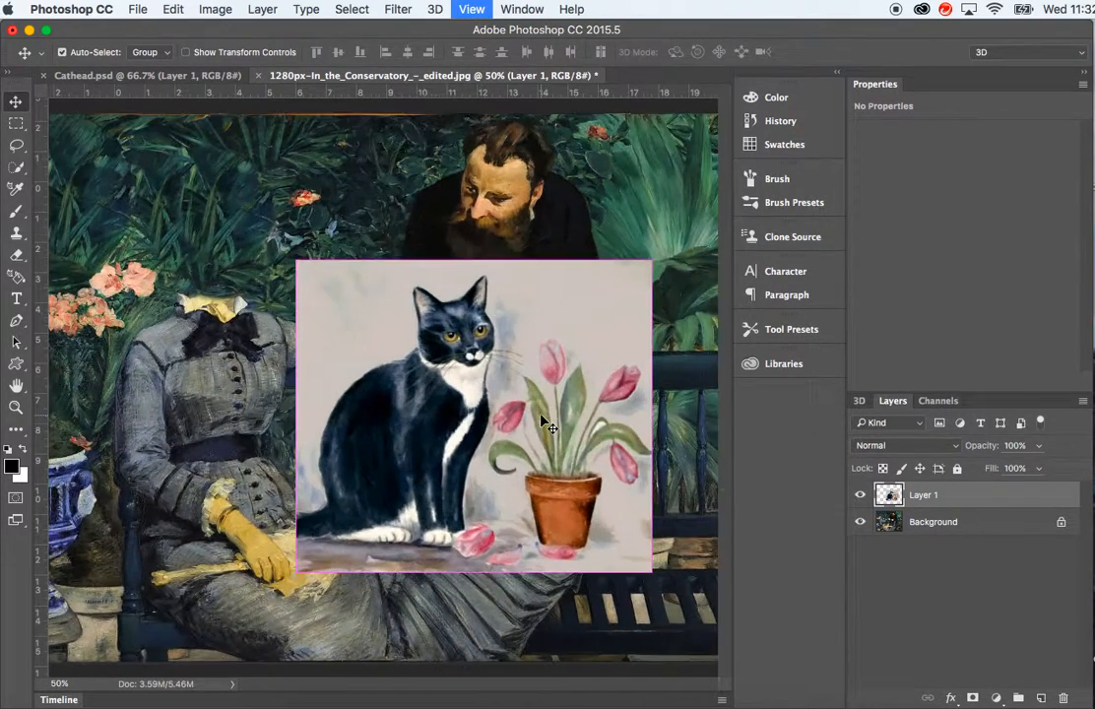
scroll(540, 415, right, 3)
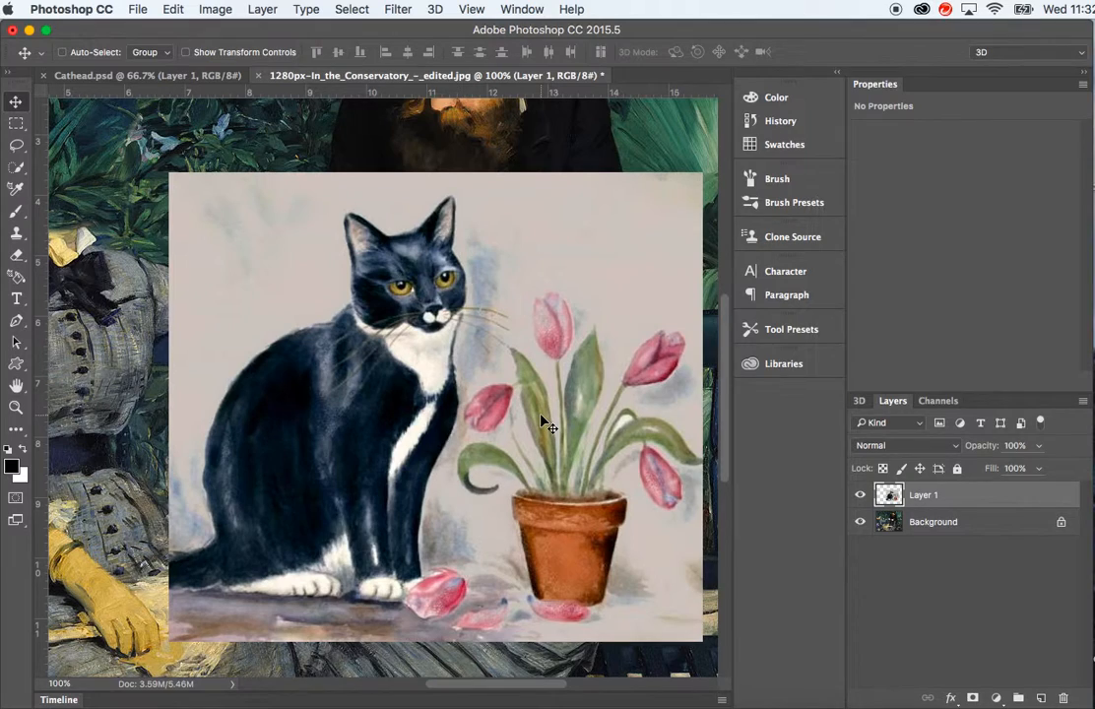
click(861, 522)
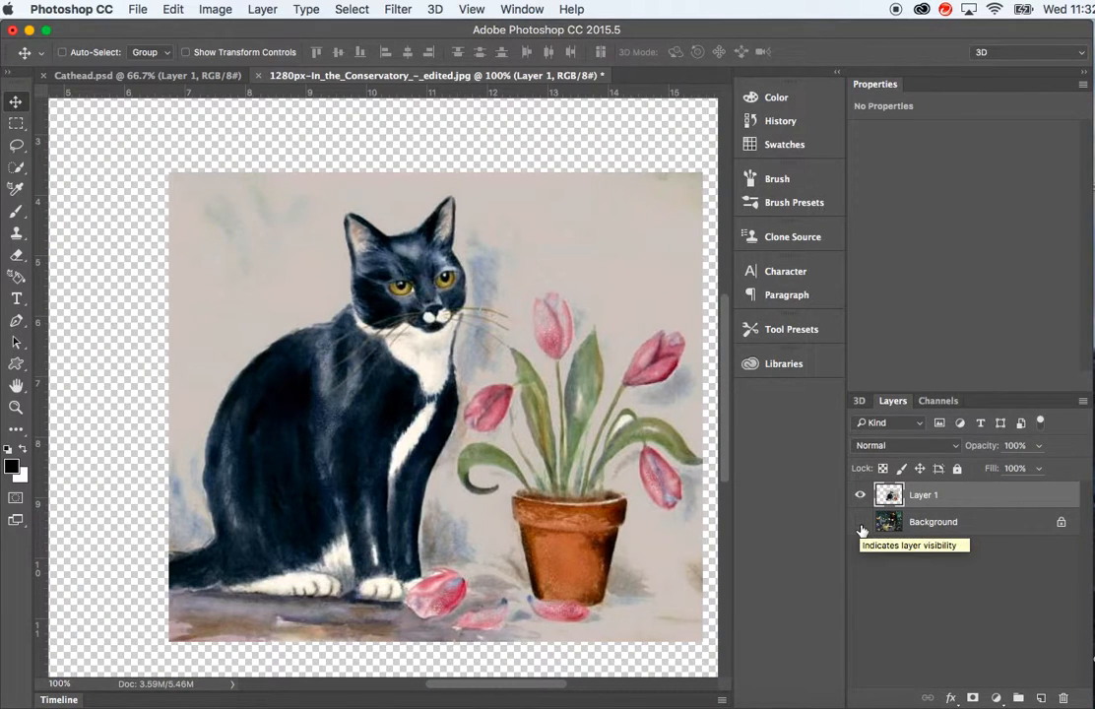
click(16, 255)
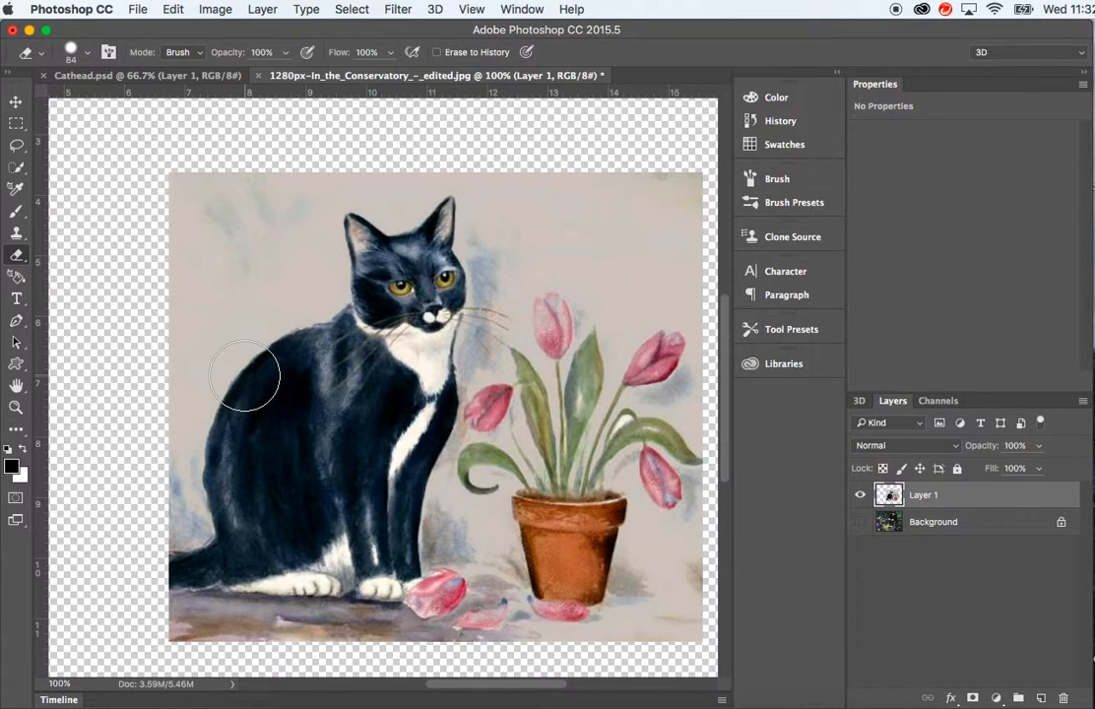
mouse_move(245, 375)
mouse_down()
mouse_move(221, 396)
mouse_move(215, 433)
mouse_move(175, 455)
mouse_move(165, 533)
mouse_move(187, 587)
mouse_move(218, 603)
mouse_move(231, 630)
mouse_move(386, 606)
mouse_move(392, 638)
mouse_move(645, 615)
mouse_move(707, 631)
mouse_move(704, 648)
mouse_move(683, 501)
mouse_move(694, 608)
mouse_move(674, 150)
mouse_move(582, 494)
mouse_move(602, 468)
mouse_move(591, 610)
mouse_move(536, 649)
mouse_move(519, 630)
mouse_move(552, 542)
mouse_move(532, 512)
mouse_move(571, 559)
mouse_move(532, 586)
mouse_move(341, 576)
mouse_move(275, 588)
mouse_move(256, 503)
mouse_move(238, 525)
mouse_move(214, 387)
mouse_move(288, 337)
mouse_move(305, 246)
mouse_move(292, 258)
mouse_move(286, 192)
mouse_move(204, 279)
mouse_move(182, 243)
mouse_move(349, 161)
mouse_move(478, 167)
mouse_move(509, 241)
mouse_move(579, 212)
mouse_move(581, 172)
mouse_move(589, 318)
mouse_move(559, 204)
mouse_move(553, 399)
mouse_move(443, 470)
mouse_move(251, 433)
mouse_move(320, 468)
mouse_move(295, 448)
mouse_move(345, 440)
mouse_move(453, 451)
mouse_move(394, 411)
mouse_move(561, 458)
mouse_move(536, 398)
mouse_move(500, 472)
mouse_up()
key(super+plus)
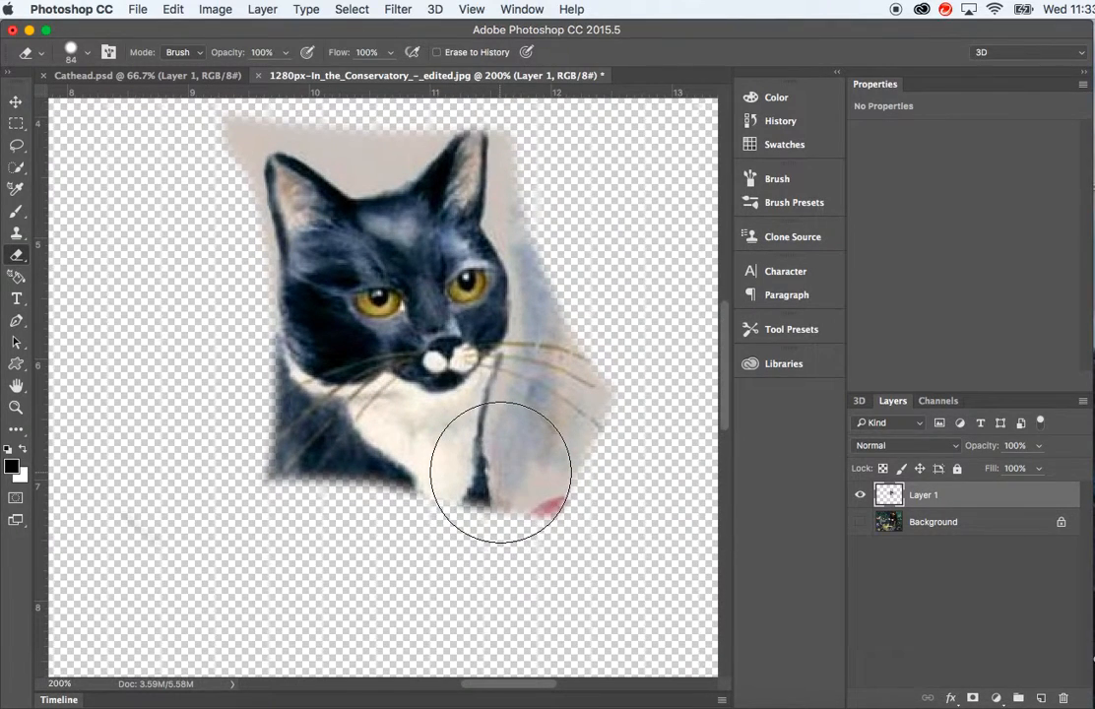
mouse_move(500, 473)
mouse_down()
mouse_move(532, 496)
mouse_move(538, 468)
mouse_move(586, 405)
mouse_up()
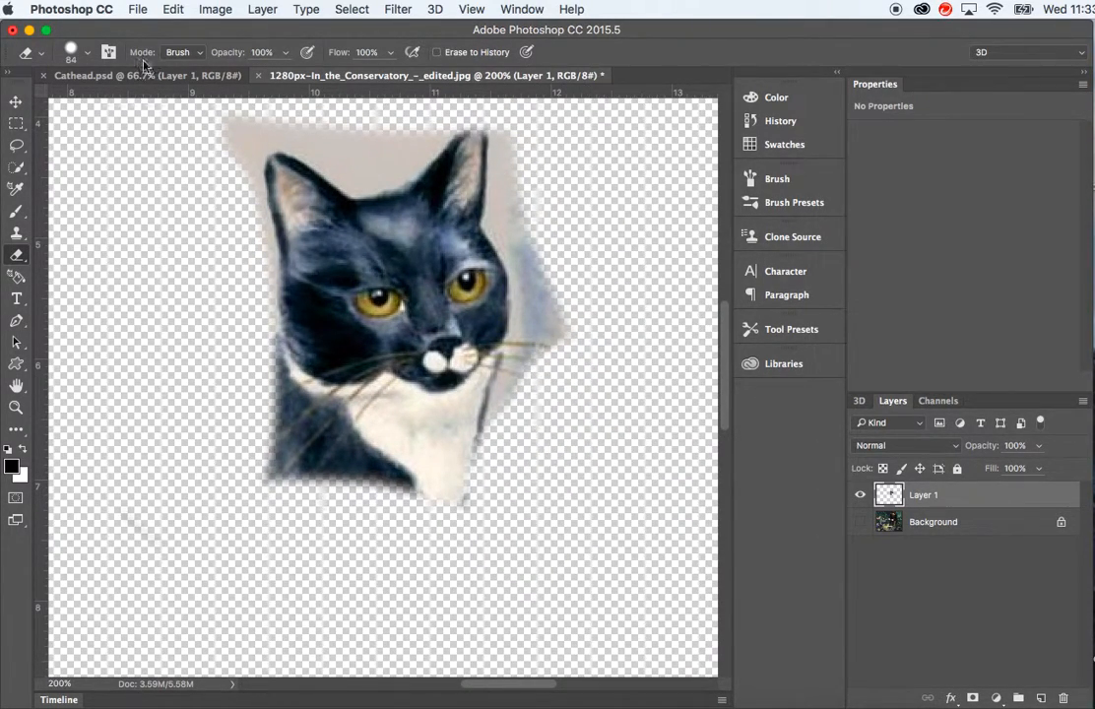
Reduce the eraser size to 31 px and erase the cat's dark shoulder and white chest below the chin
click(86, 52)
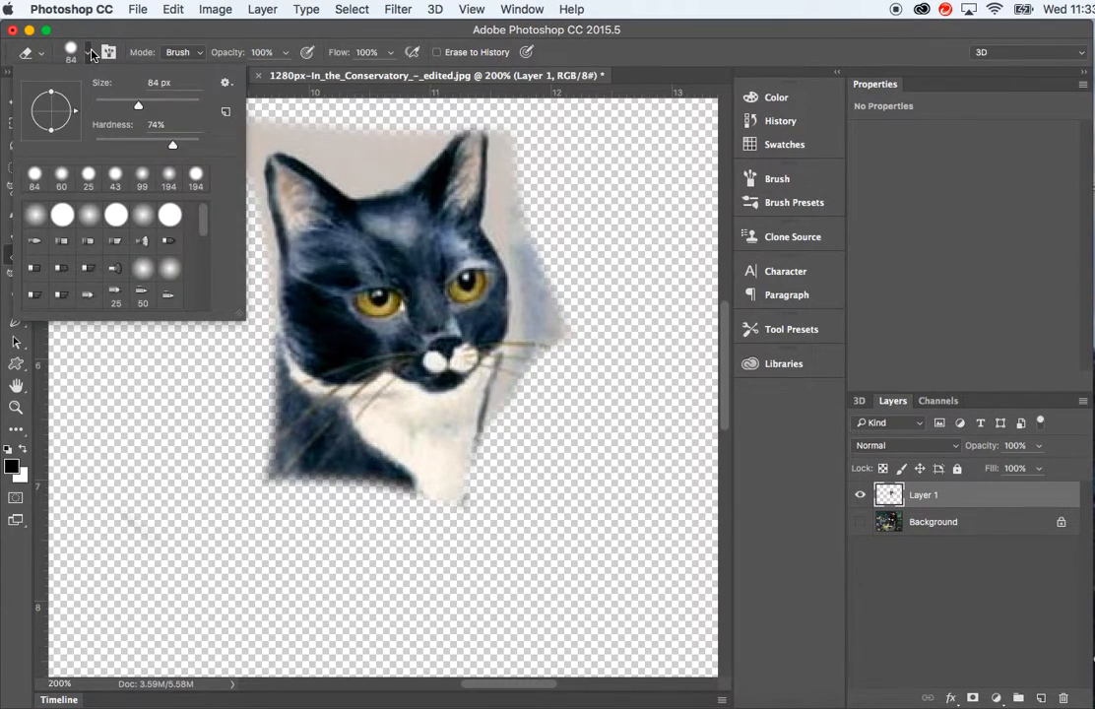
click(119, 105)
click(111, 102)
mouse_move(260, 433)
mouse_down()
mouse_move(271, 404)
mouse_move(256, 354)
mouse_move(300, 407)
mouse_move(401, 406)
mouse_move(448, 436)
mouse_move(434, 478)
mouse_move(368, 445)
mouse_move(289, 454)
mouse_move(482, 498)
mouse_move(258, 474)
mouse_up()
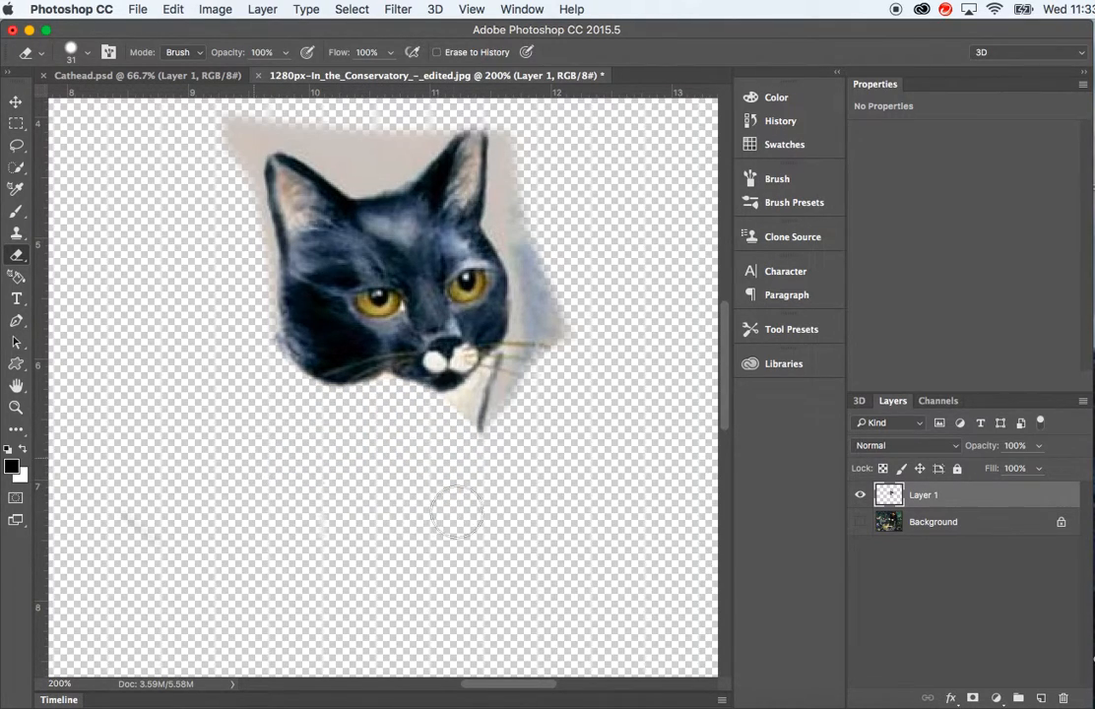
Soften the eraser to 16% hardness and erase the leftover chest and blue-grey background beside the cat's muzzle, cheek and ear
click(90, 54)
drag(173, 145, 111, 147)
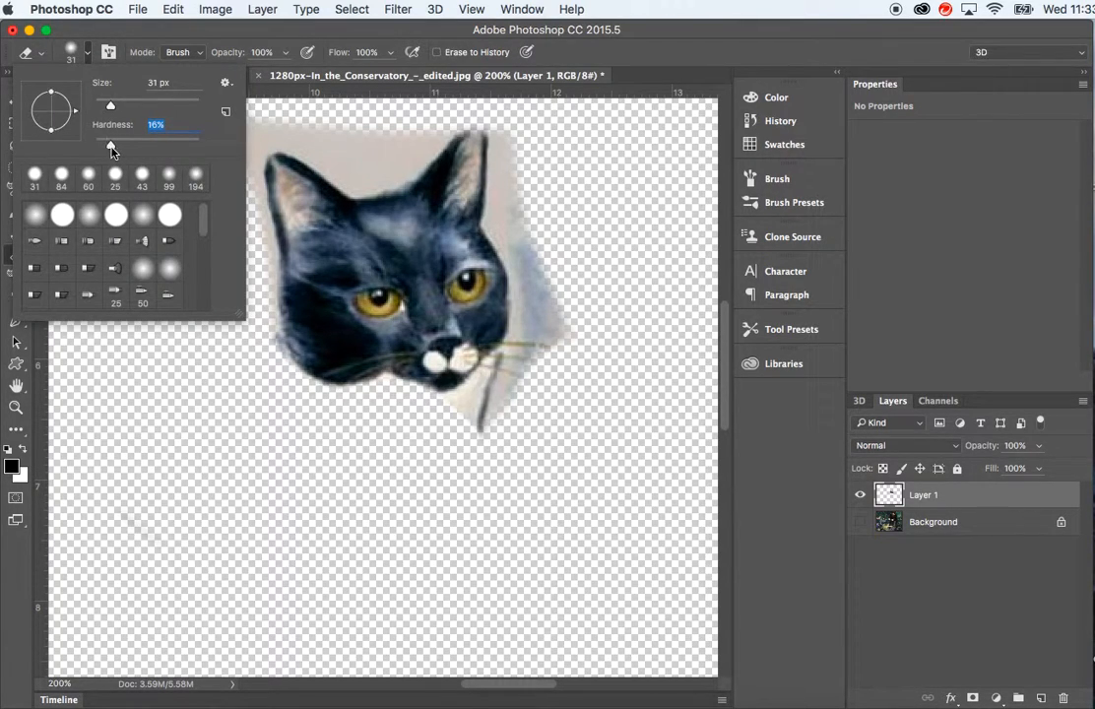
mouse_move(463, 424)
mouse_down()
mouse_move(509, 388)
mouse_move(499, 385)
mouse_move(541, 335)
mouse_move(532, 365)
mouse_move(533, 279)
mouse_move(506, 221)
mouse_move(511, 141)
mouse_move(574, 356)
mouse_up()
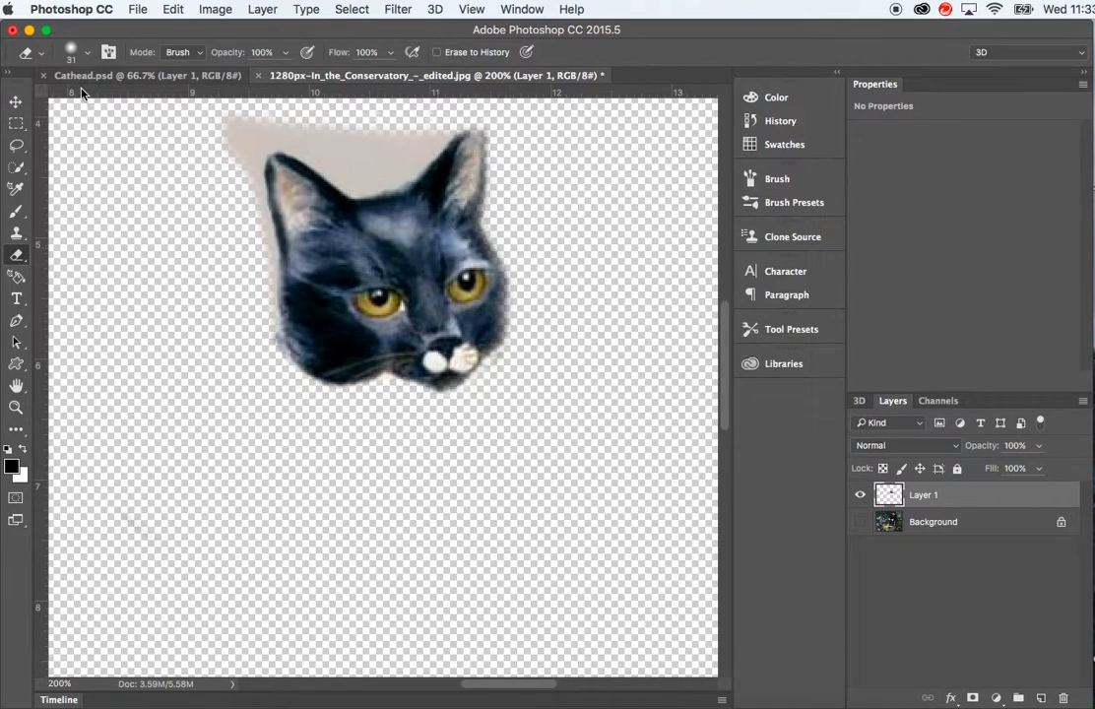
Raise the eraser hardness and remove the remaining beige background between the ears and along the other side of the cat's head
click(85, 52)
drag(110, 145, 137, 145)
mouse_move(359, 160)
mouse_down()
mouse_move(274, 134)
mouse_move(238, 152)
mouse_move(234, 196)
mouse_move(254, 243)
mouse_move(246, 315)
mouse_up()
mouse_move(349, 122)
mouse_down()
mouse_move(379, 141)
mouse_move(379, 162)
mouse_move(414, 145)
mouse_move(435, 113)
mouse_move(378, 103)
mouse_up()
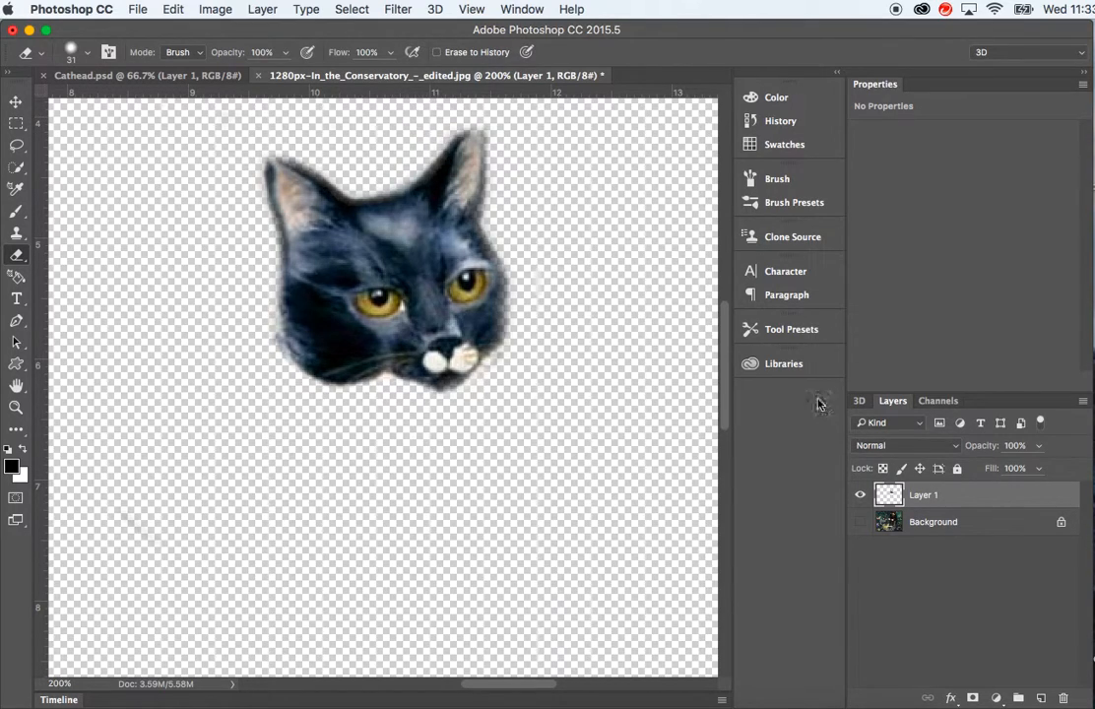
Show the Background layer, reduce the eraser to 22 px and erase the pale fringe between the cat's ears
click(860, 523)
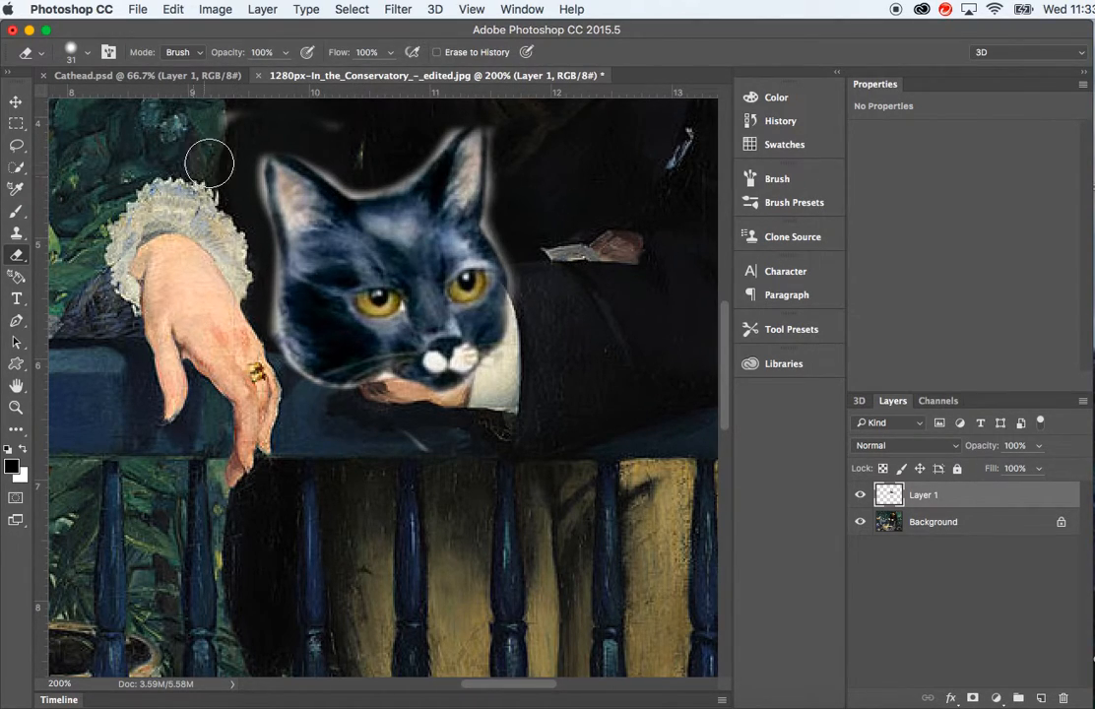
click(92, 54)
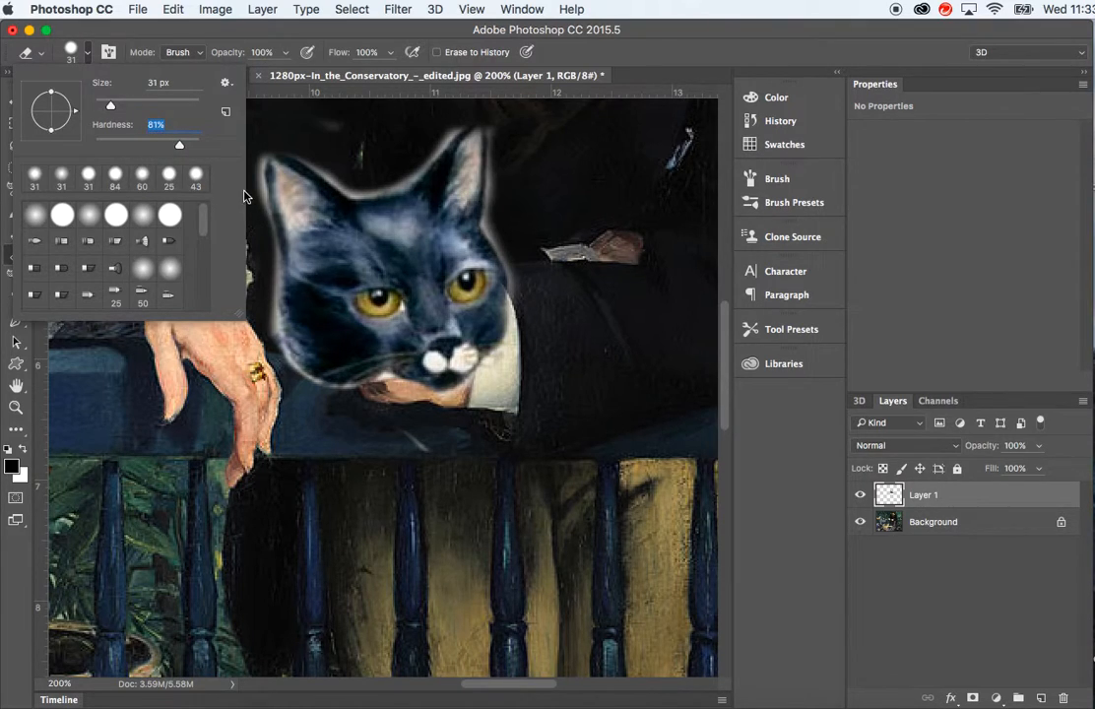
drag(109, 107, 106, 106)
click(354, 172)
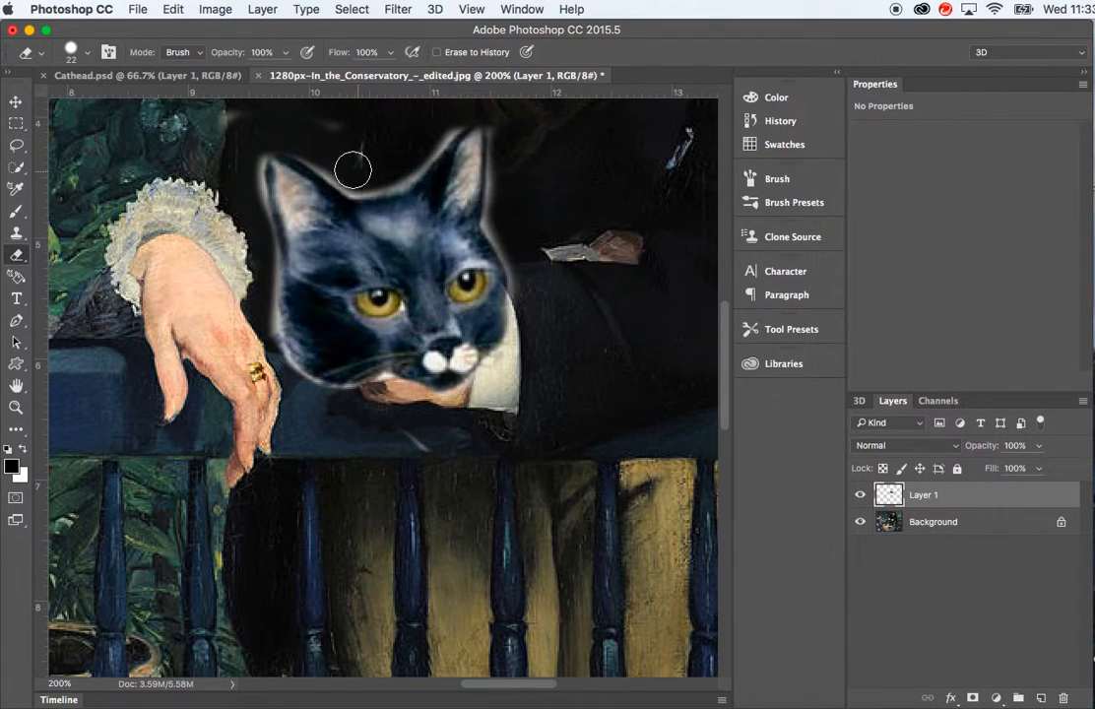
mouse_move(297, 144)
mouse_down()
mouse_move(355, 182)
mouse_move(387, 180)
mouse_move(439, 125)
mouse_move(395, 175)
mouse_up()
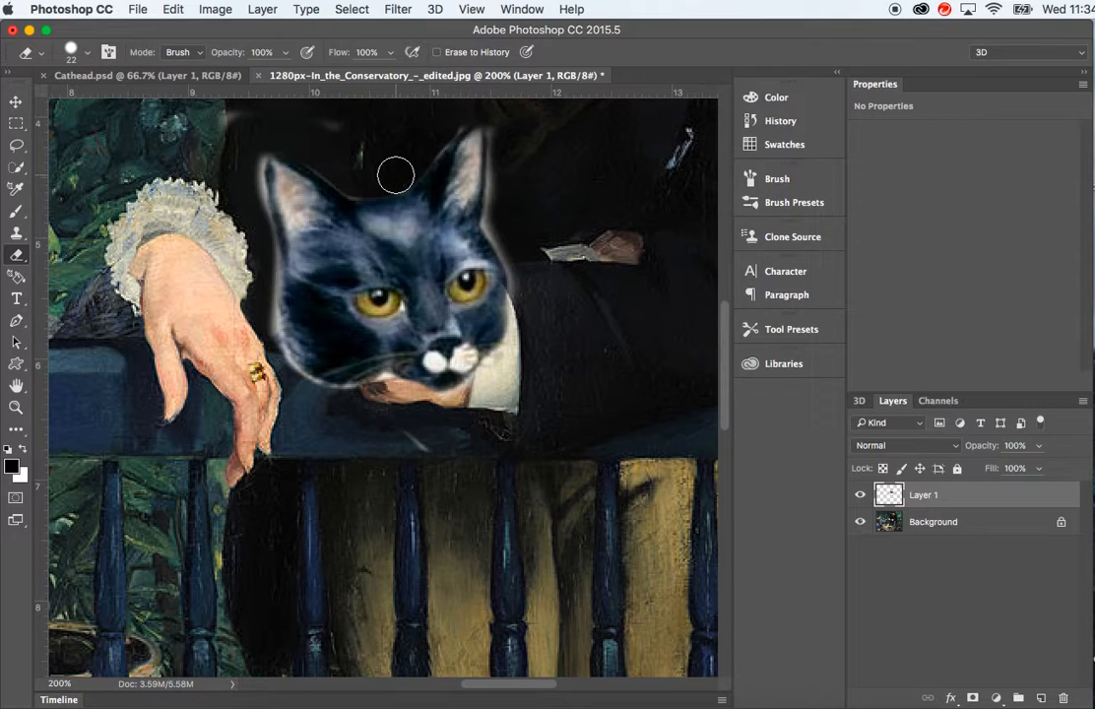
Move the cat's head from beside the man's hand onto the headless woman's collar
click(17, 98)
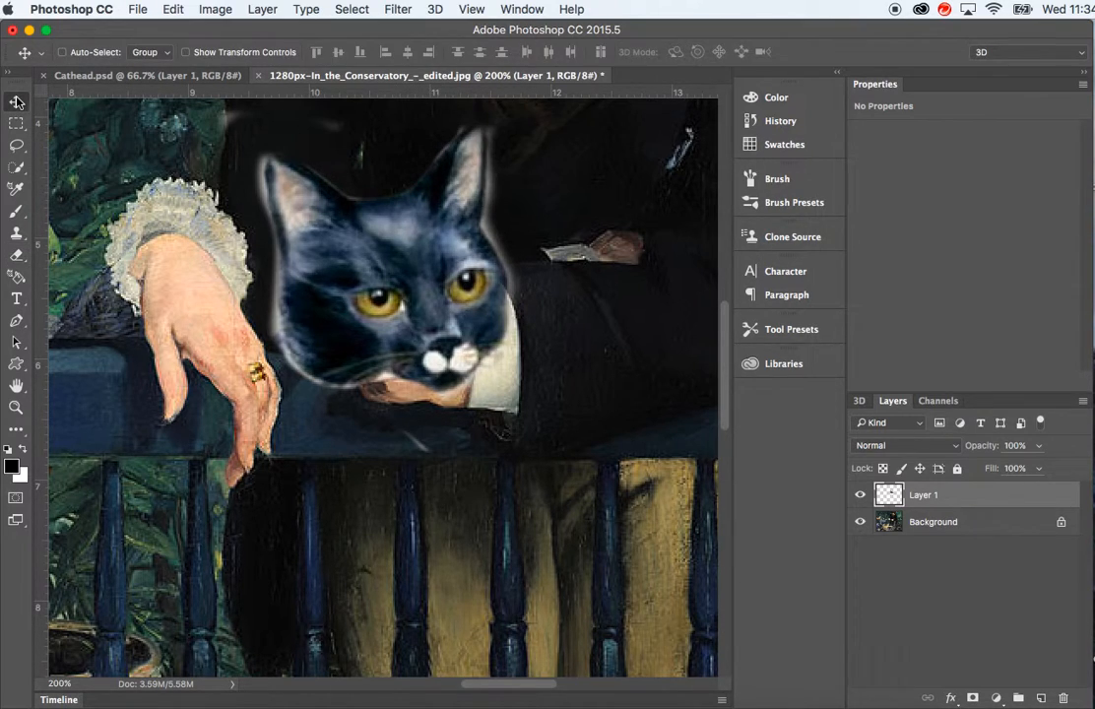
key(super+minus)
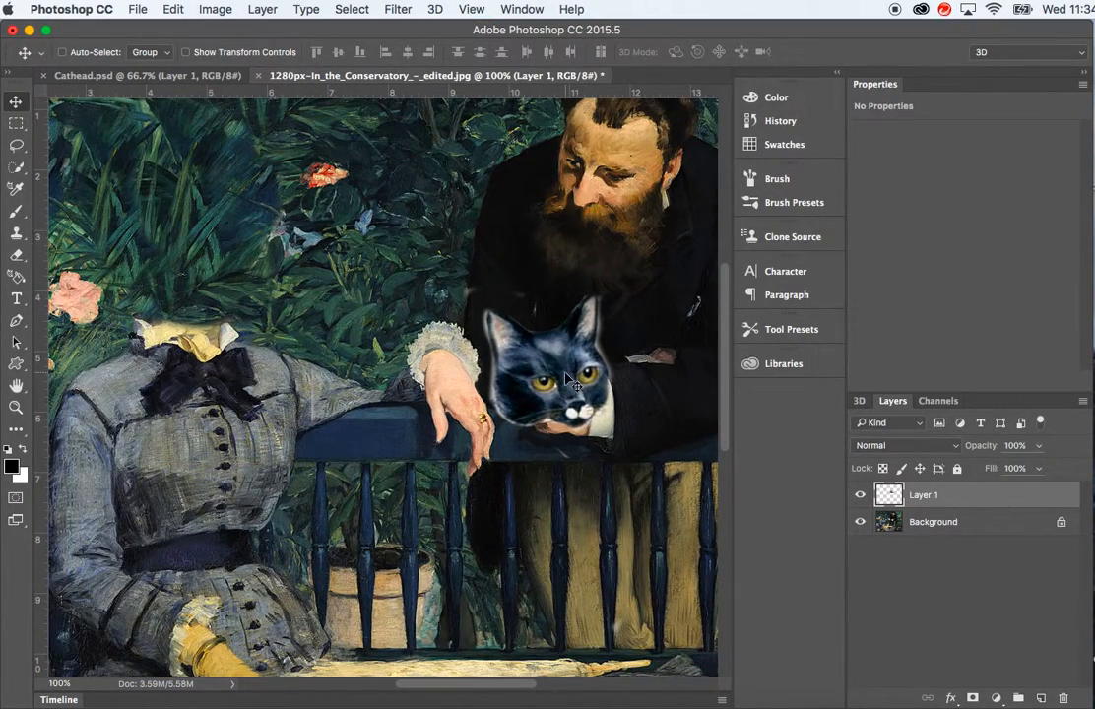
drag(569, 379, 212, 303)
scroll(209, 306, left, 3)
scroll(209, 304, left, 3)
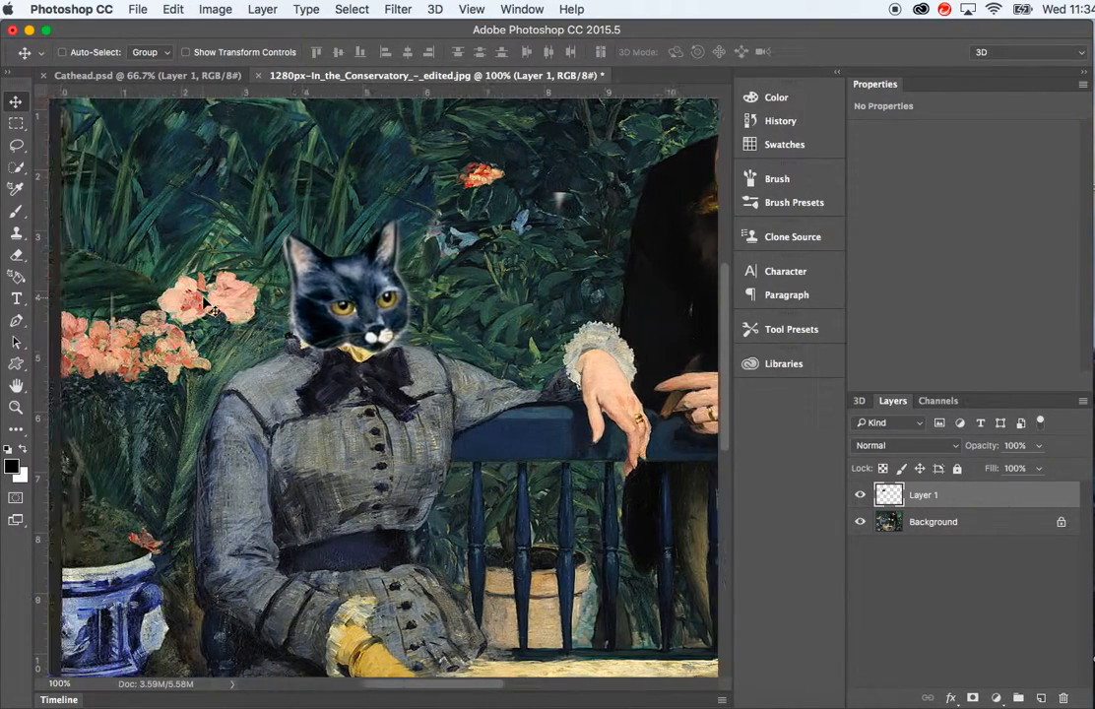
Start scaling Layer 1 and enlarge the cat's head proportionally to about 152%
key(super+minus)
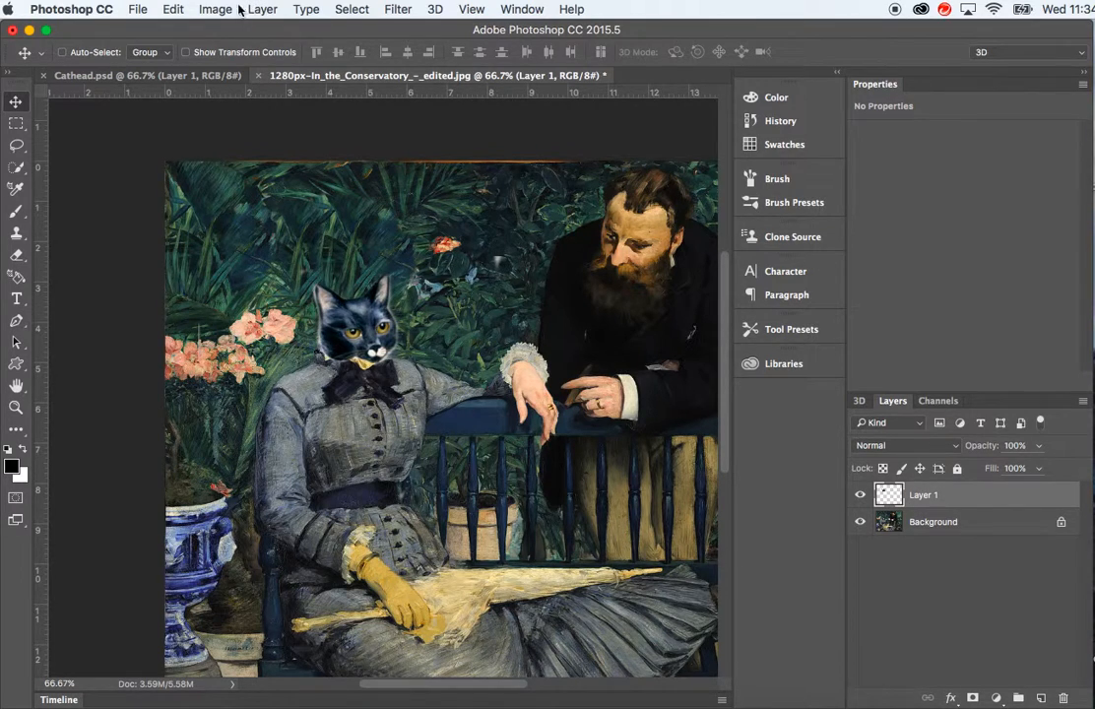
click(174, 8)
mouse_move(291, 370)
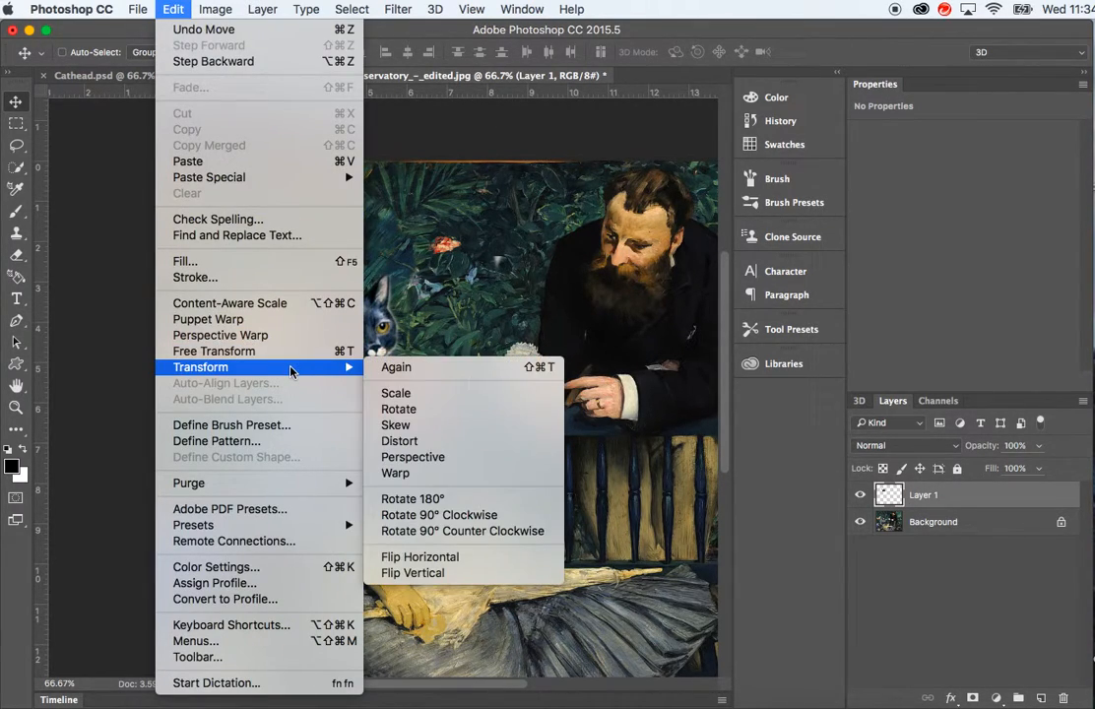
click(397, 393)
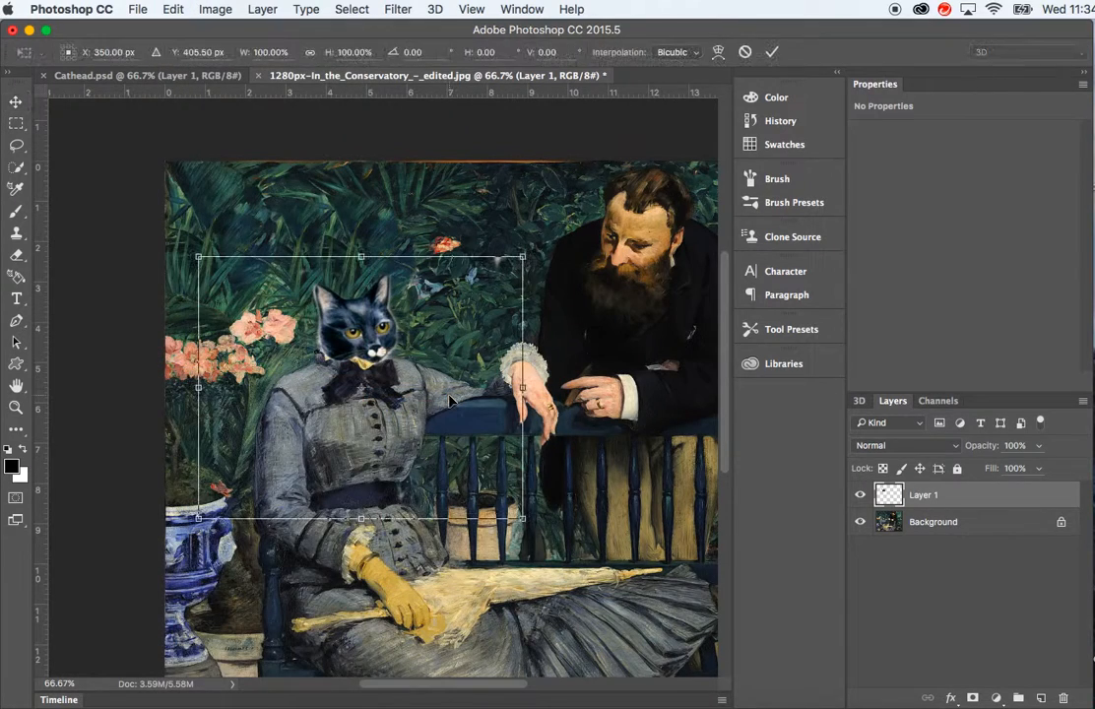
drag(522, 253, 615, 408)
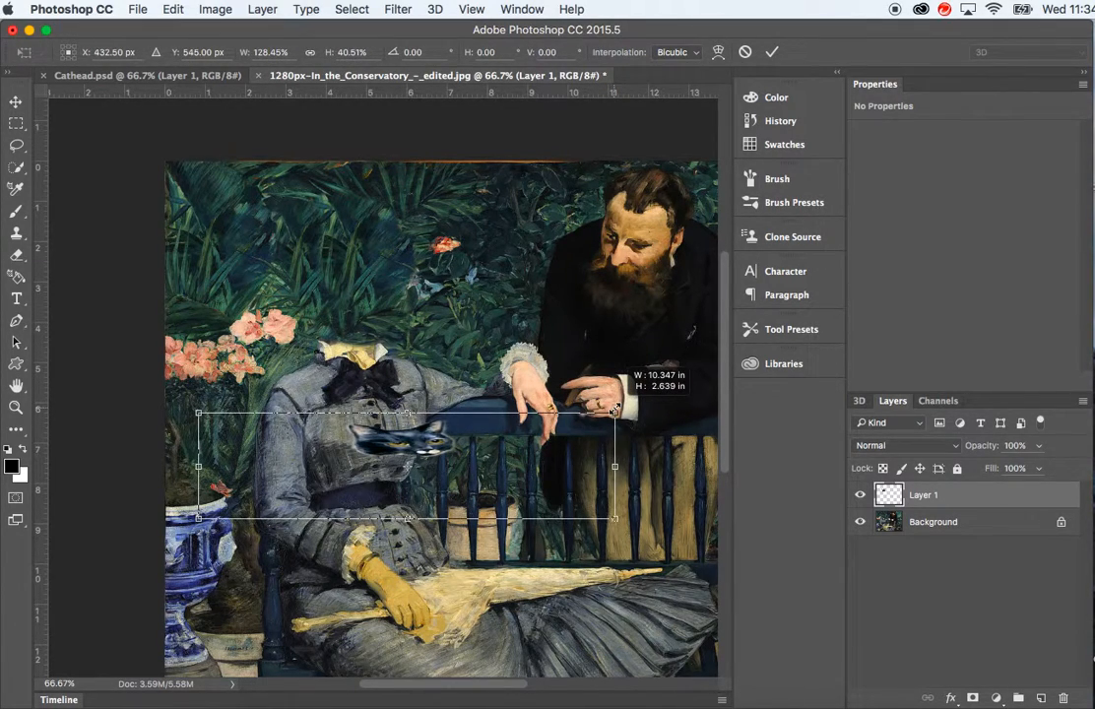
key(shift)
mouse_move(615, 407)
mouse_down()
mouse_move(746, 327)
mouse_move(718, 312)
mouse_move(736, 300)
mouse_move(615, 398)
mouse_up()
scroll(367, 430, left, 5)
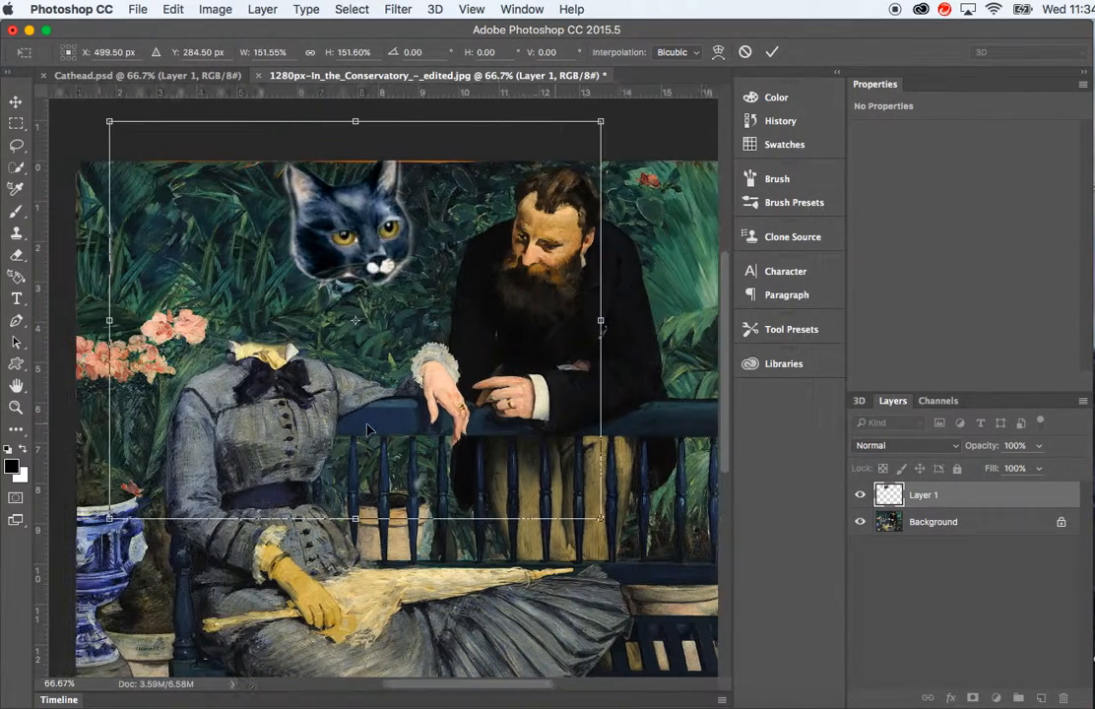
Reposition the cat's head on the woman's collar, adjust its scale to about 136% and apply the transformation
drag(368, 232, 270, 330)
drag(513, 209, 424, 275)
drag(244, 361, 293, 318)
scroll(284, 317, left, 1)
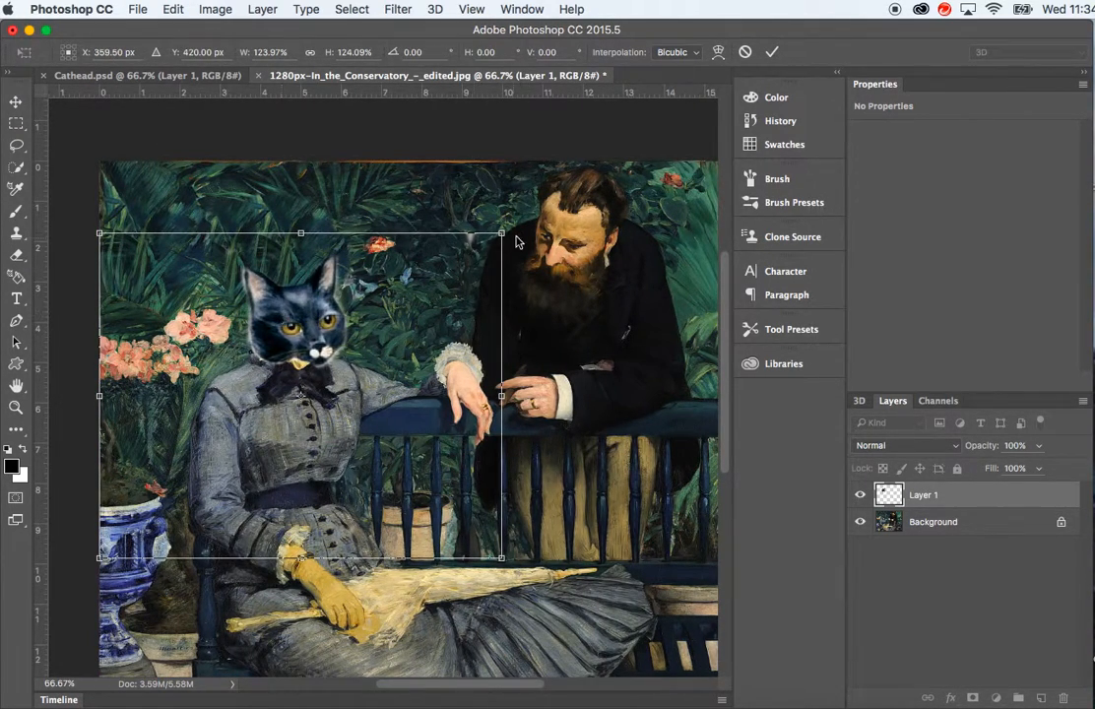
drag(501, 233, 539, 200)
drag(338, 292, 315, 307)
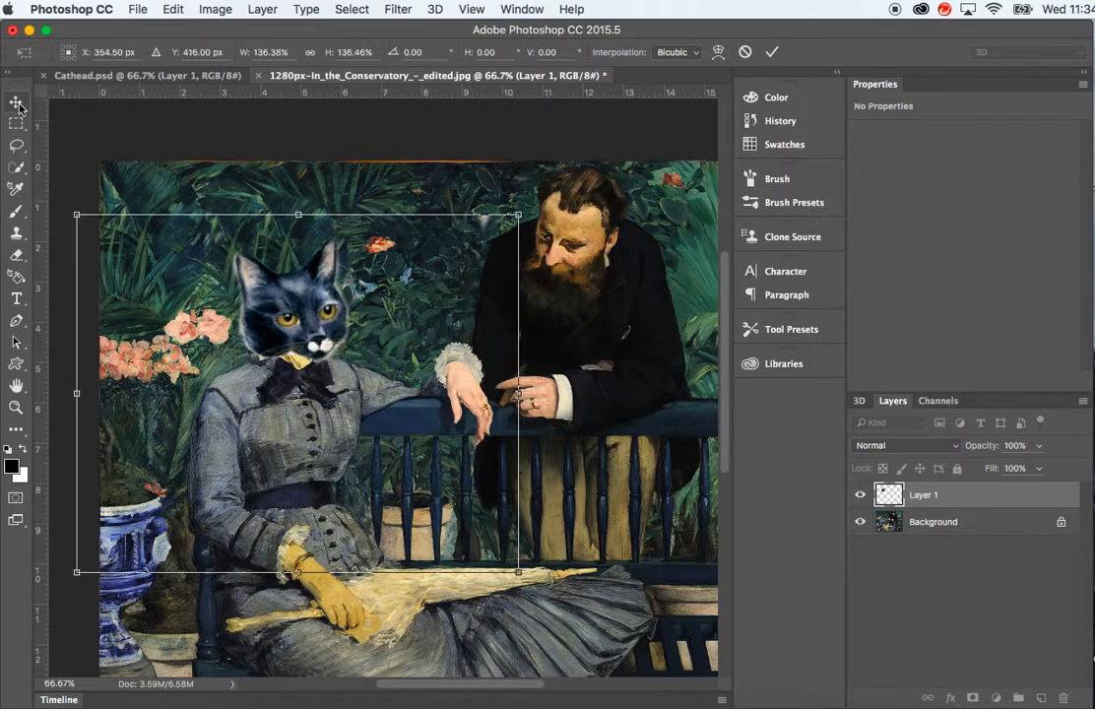
click(17, 104)
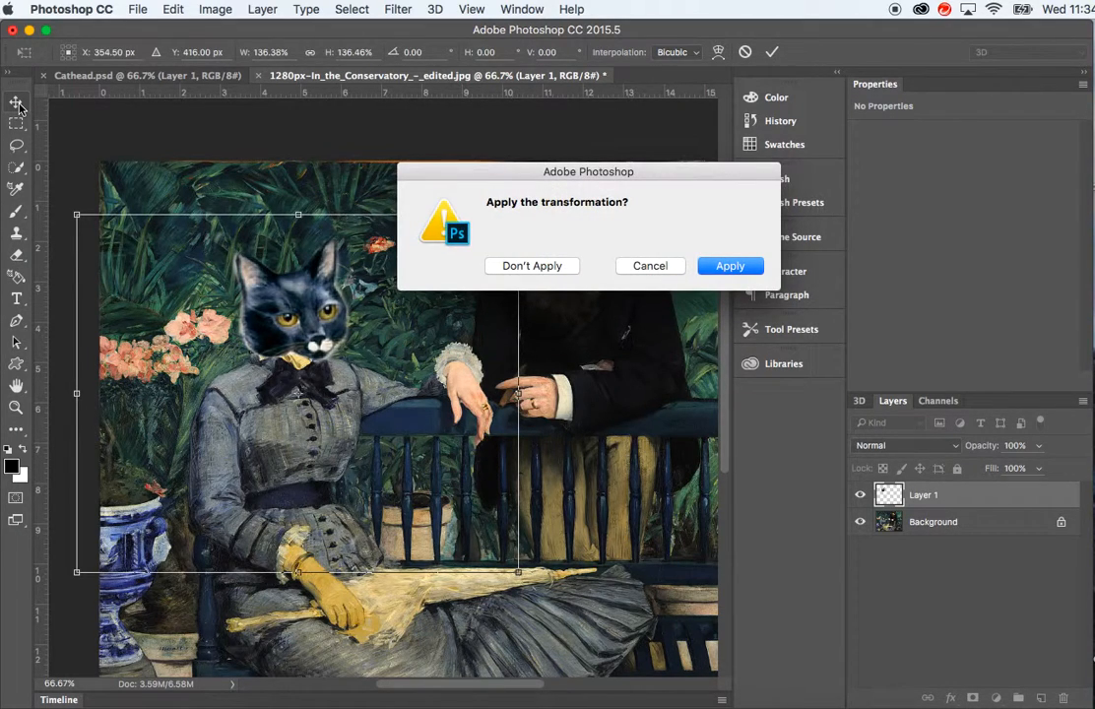
click(719, 270)
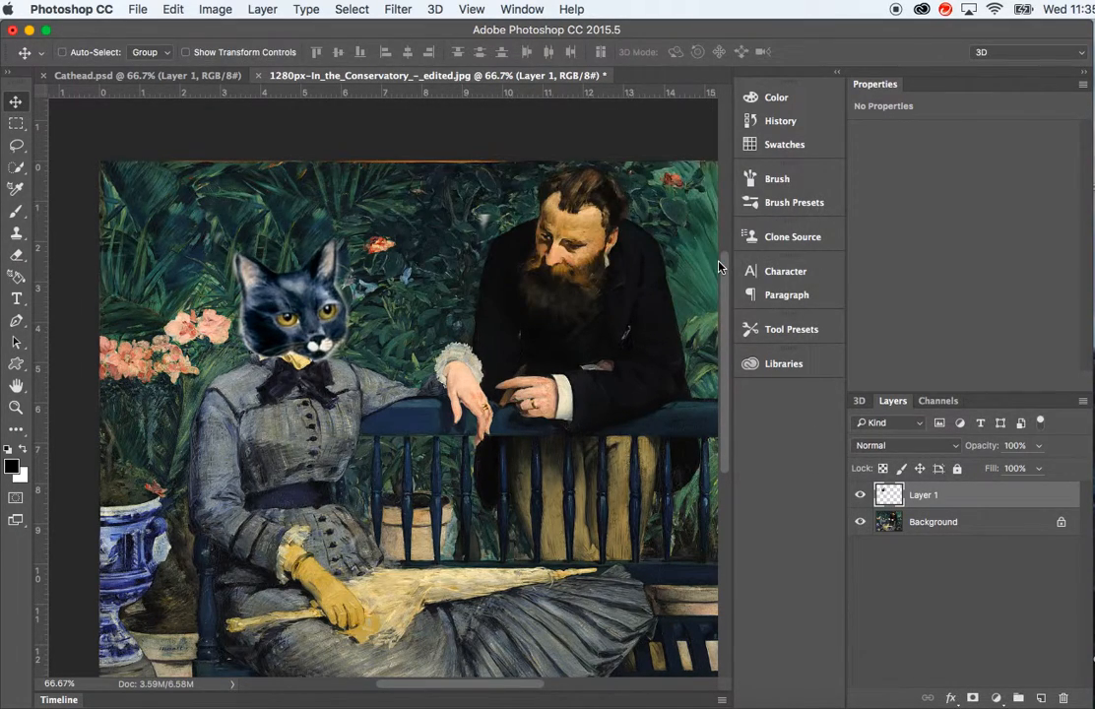
Rotate the cat's head about 3.5° clockwise, apply the transformation and nudge the head back over the collar
click(175, 10)
mouse_move(253, 370)
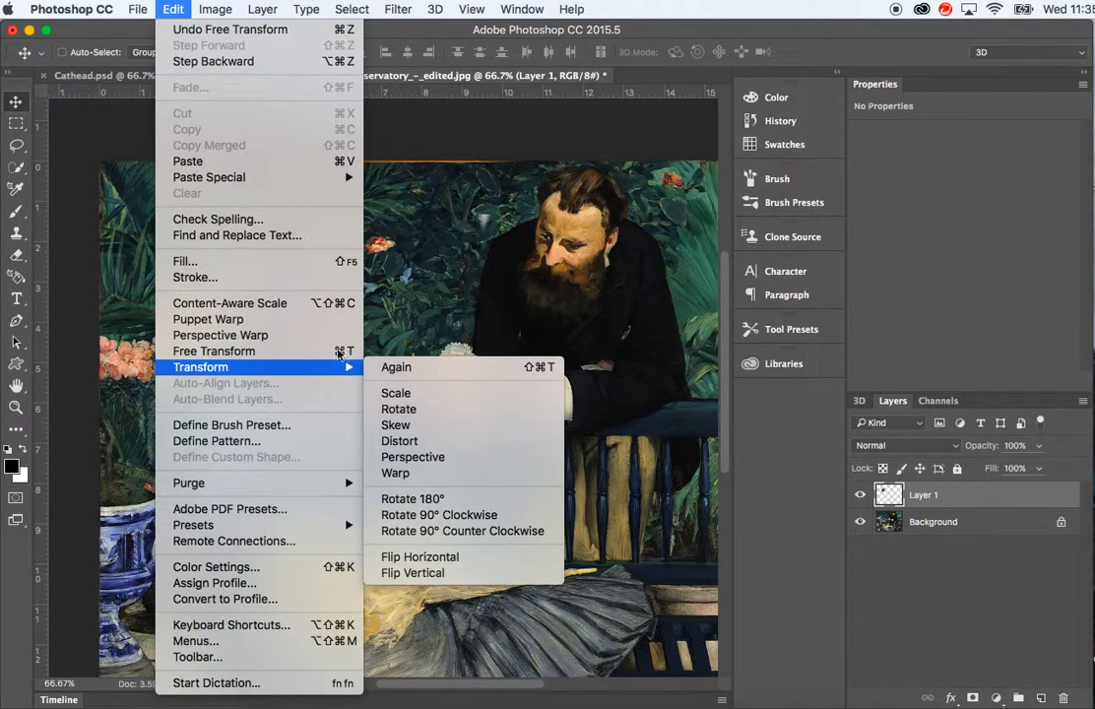
click(399, 408)
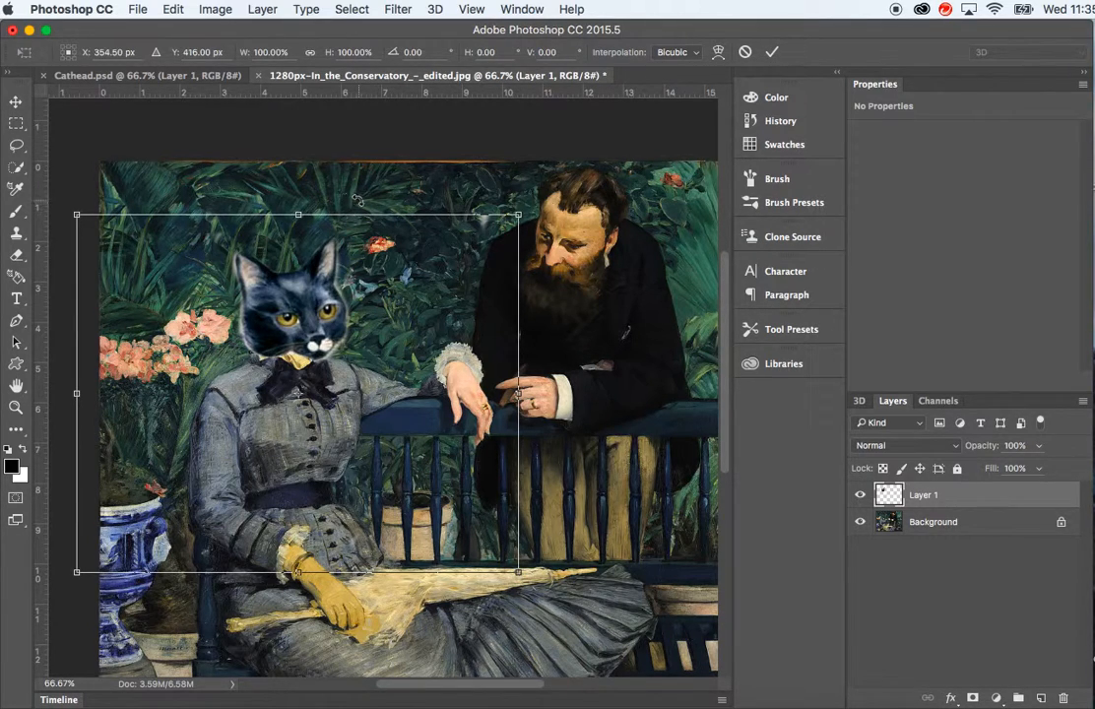
drag(355, 203, 313, 183)
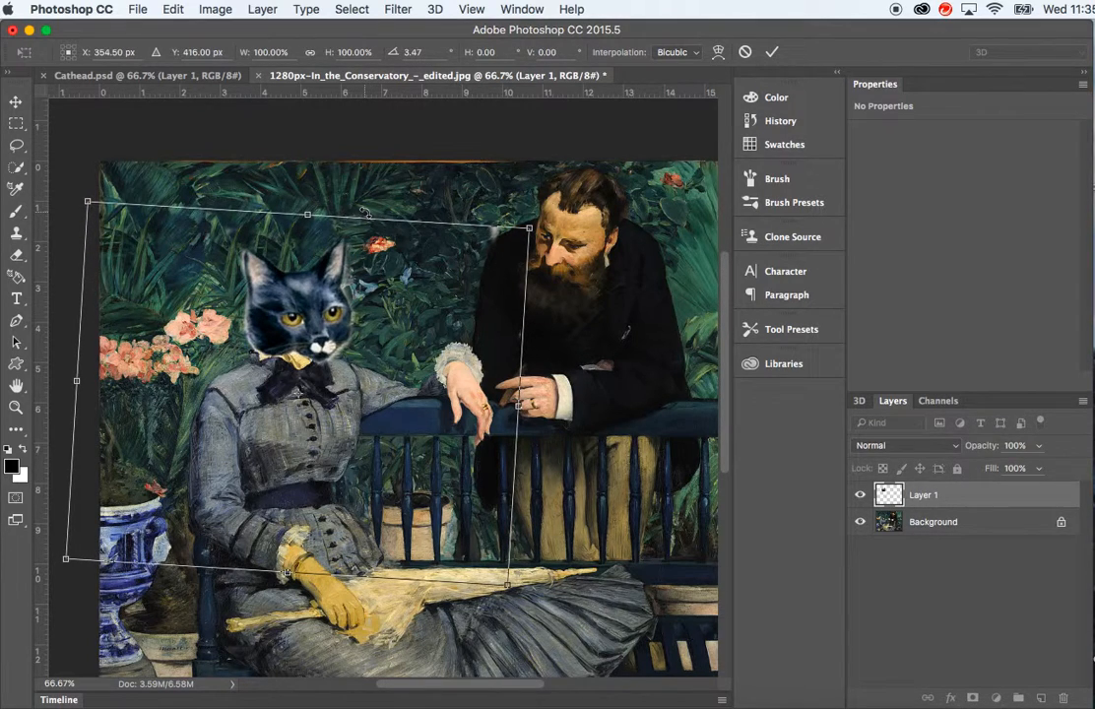
click(18, 104)
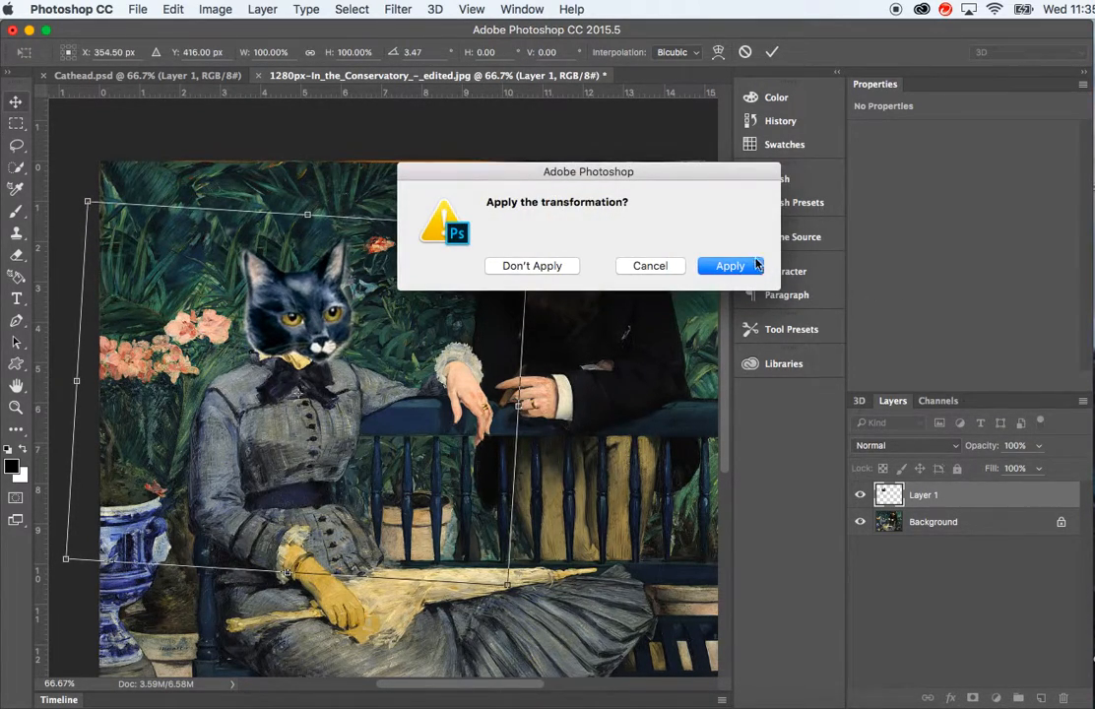
click(749, 263)
drag(307, 297, 299, 299)
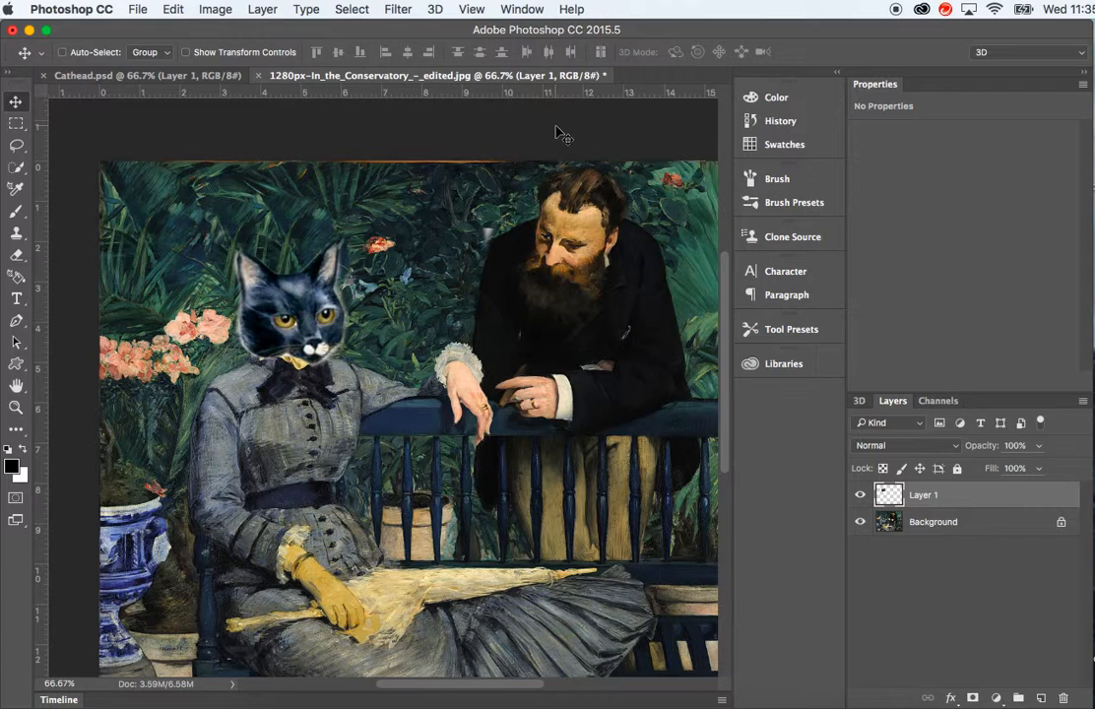
Review the whole composite, then switch to Preview and compare the chicken, dog and MonaLizard human-animal examples before closing it
scroll(581, 366, down, 2)
scroll(581, 366, right, 1)
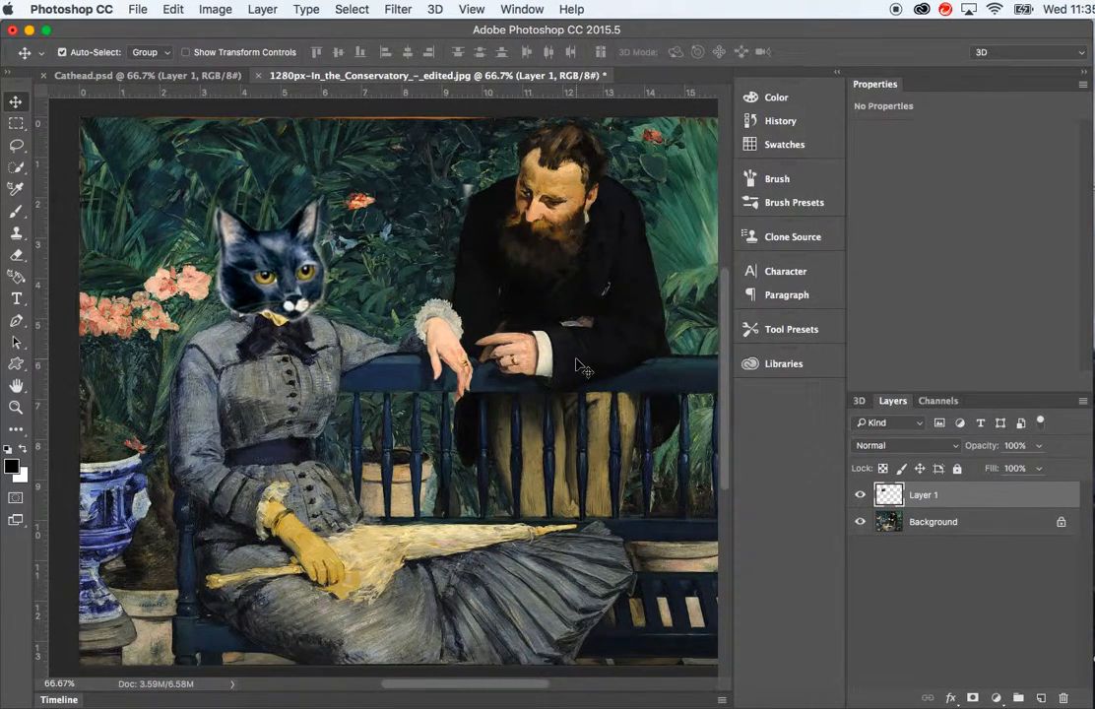
key(super+minus)
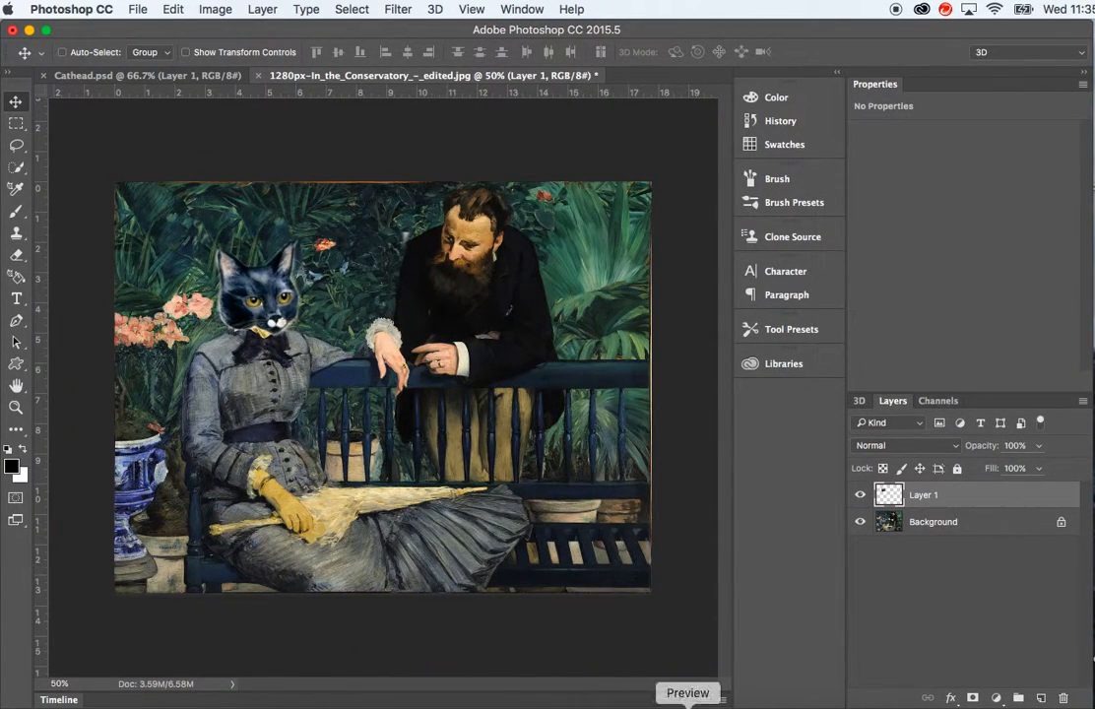
click(687, 704)
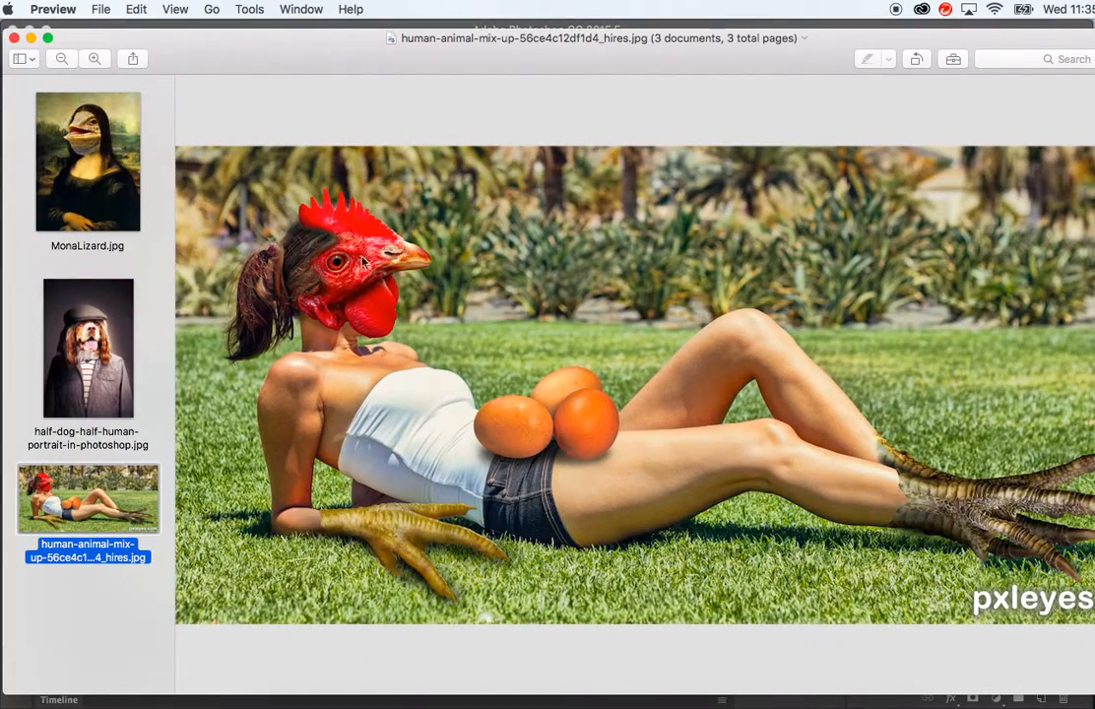
click(111, 317)
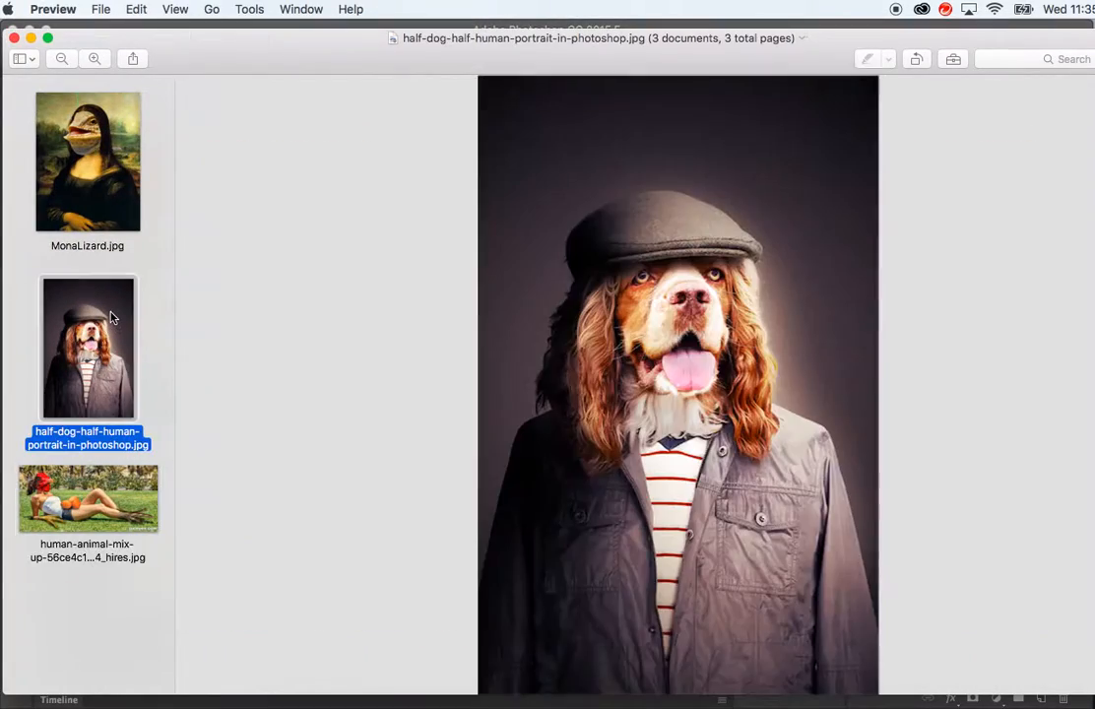
click(118, 190)
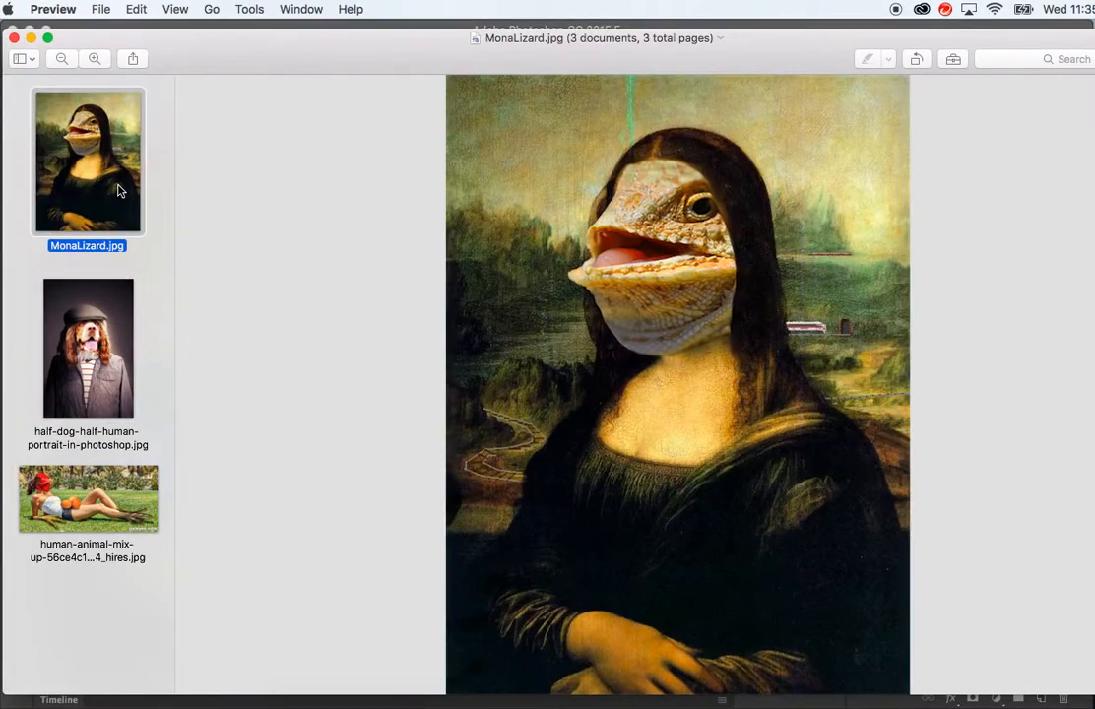
click(30, 37)
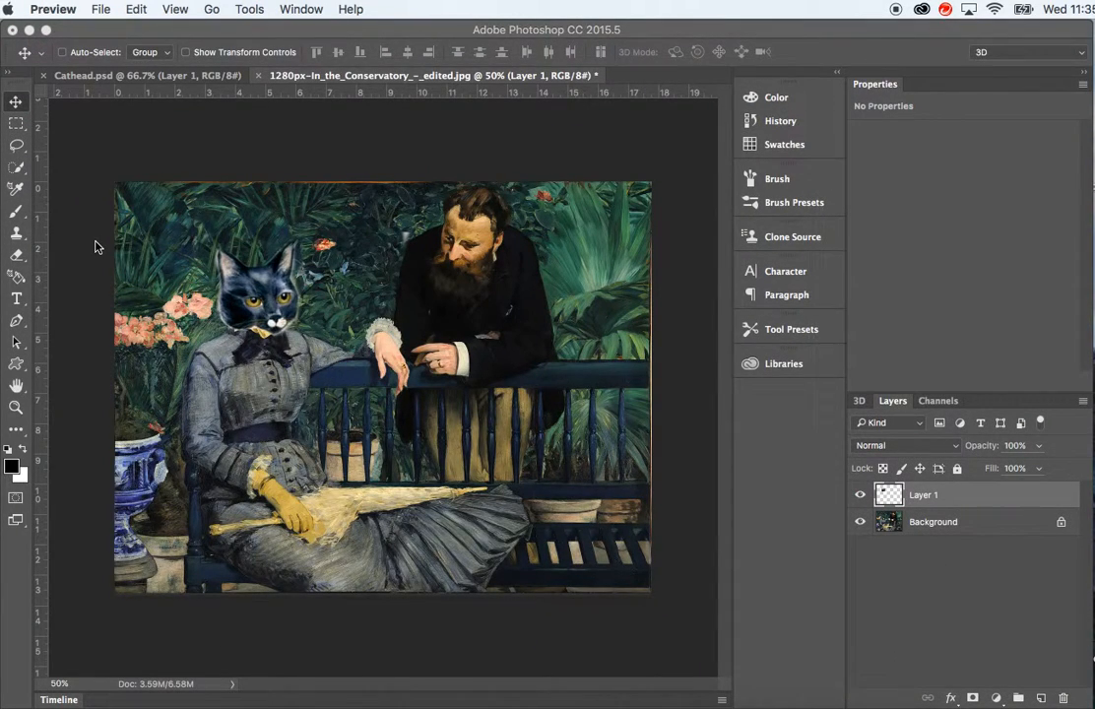